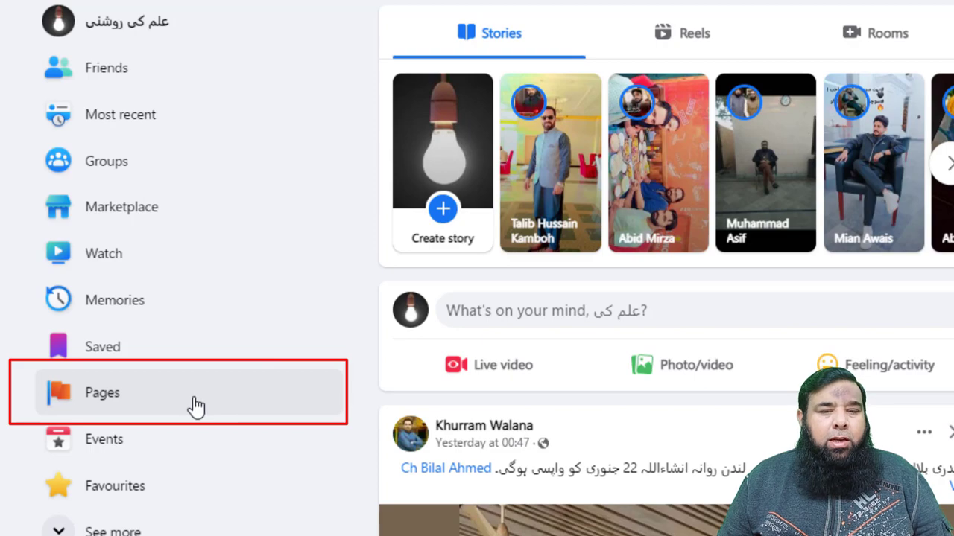
Open the Create a Page form from the Facebook Menu's Create > Page option
{"action": "left_click", "coordinate": [173, 410]}
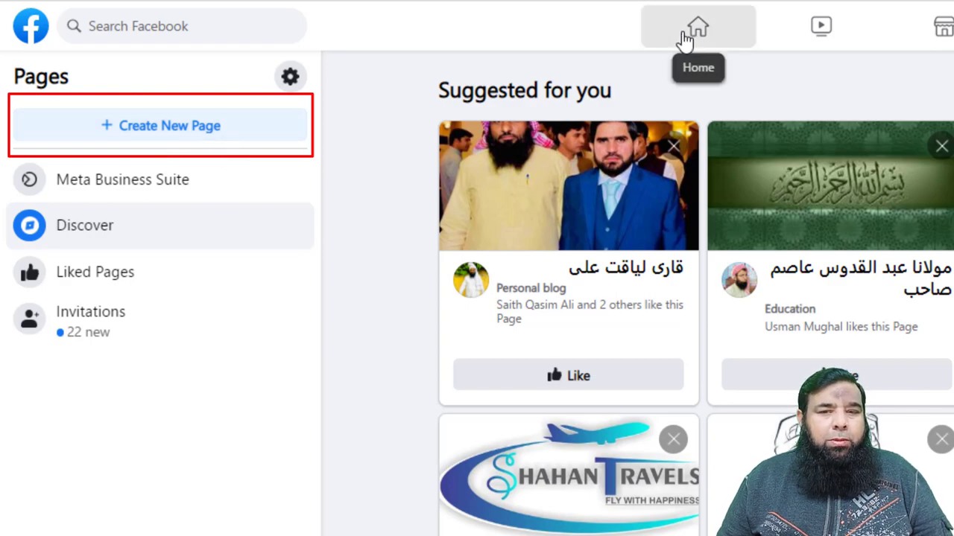
{"action": "left_click", "coordinate": [684, 41]}
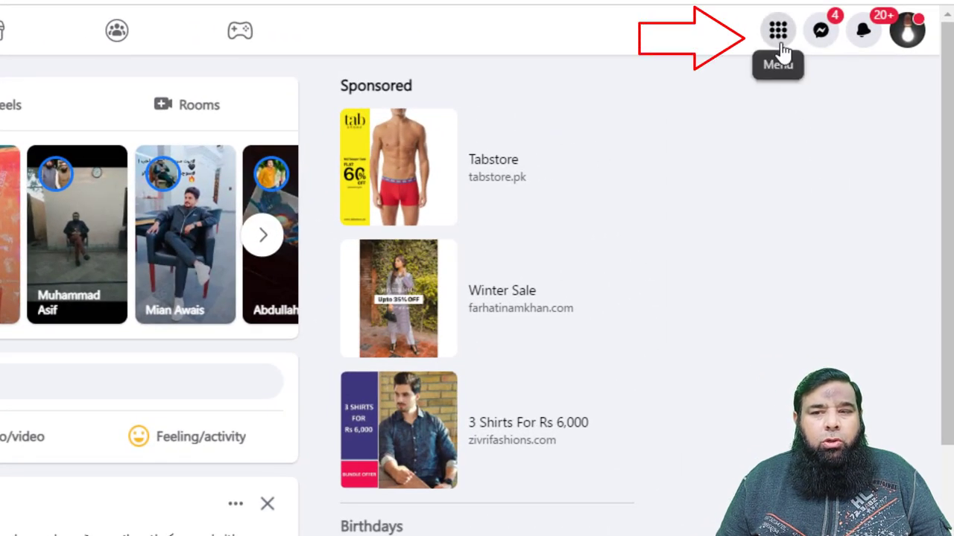
{"action": "left_click", "coordinate": [777, 32]}
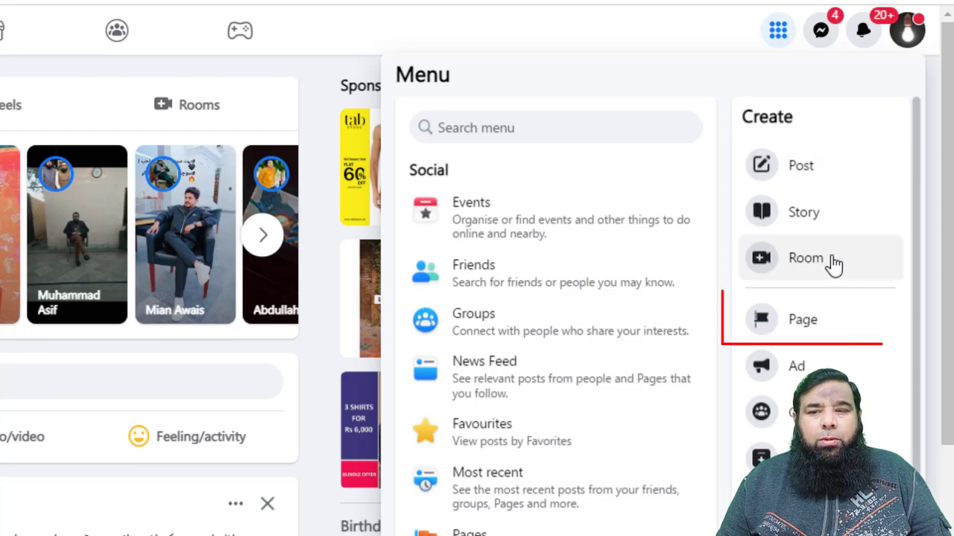
{"action": "left_click", "coordinate": [832, 328]}
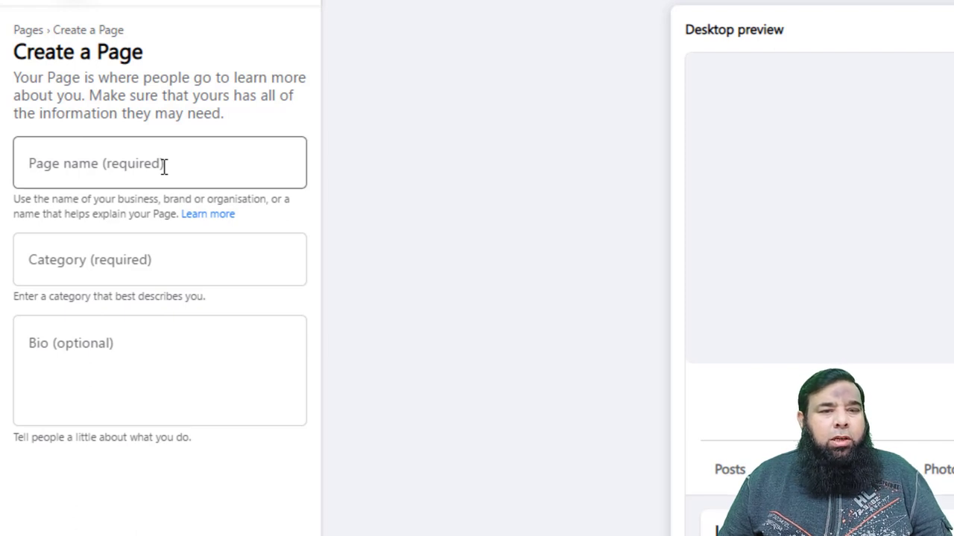
Enter 'GFX Inn' as the Page name and add the categories Digital creator and Marketing agency
{"action": "left_click", "coordinate": [164, 165]}
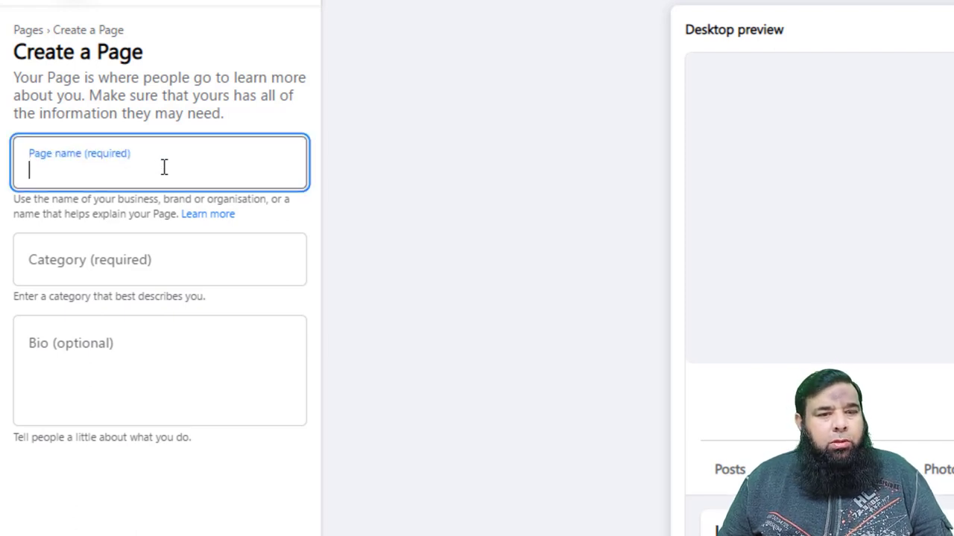
{"action": "type", "text": "GFX Inn"}
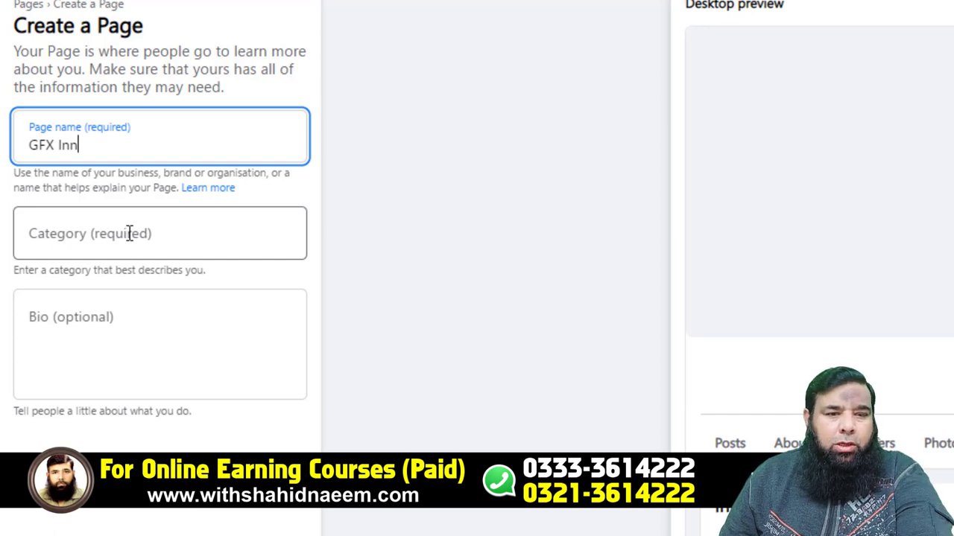
{"action": "left_click", "coordinate": [130, 234]}
{"action": "type", "text": "Di"}
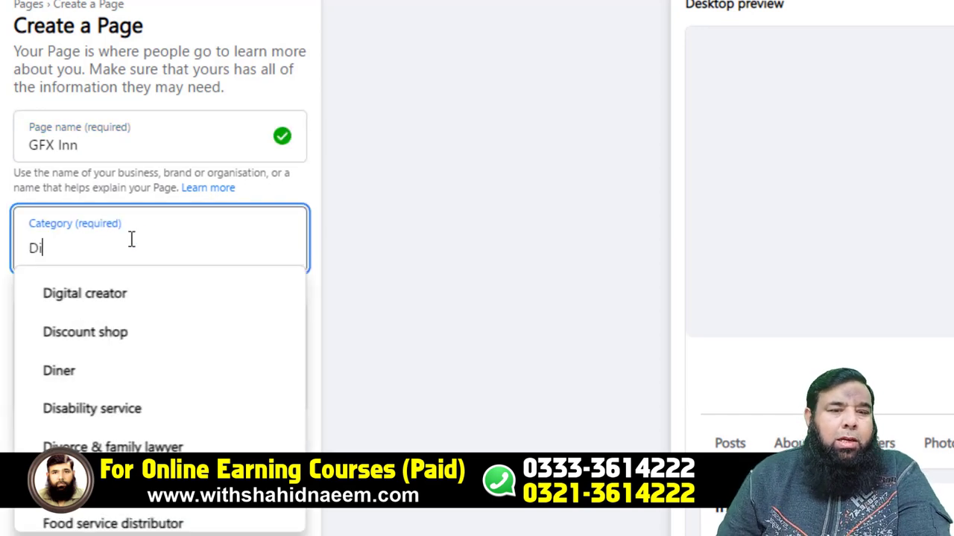
{"action": "left_click", "coordinate": [141, 298]}
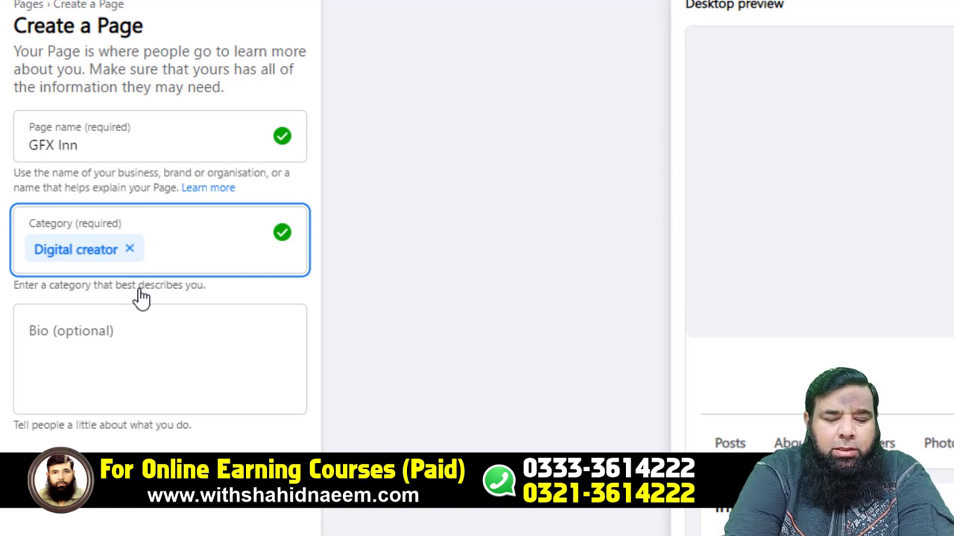
{"action": "type", "text": "mark"}
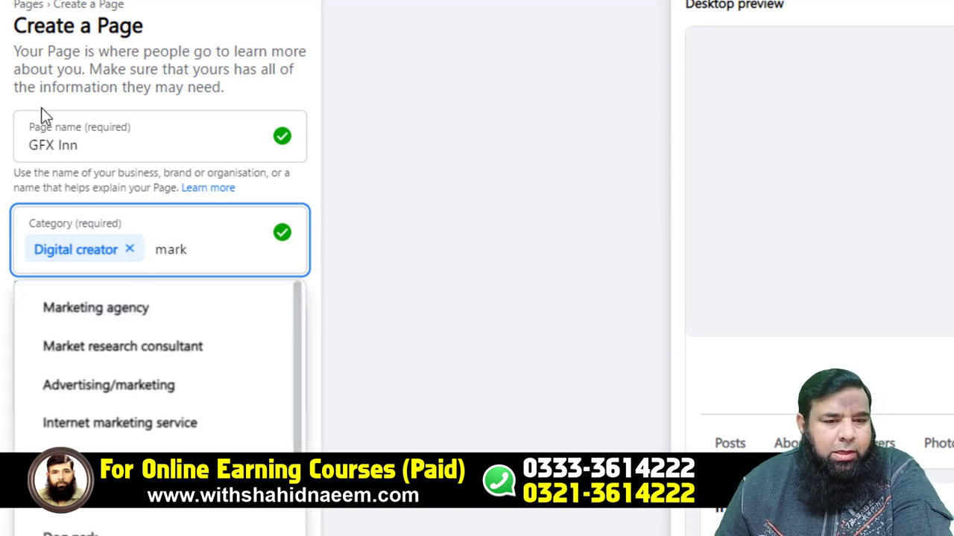
{"action": "left_click", "coordinate": [126, 321]}
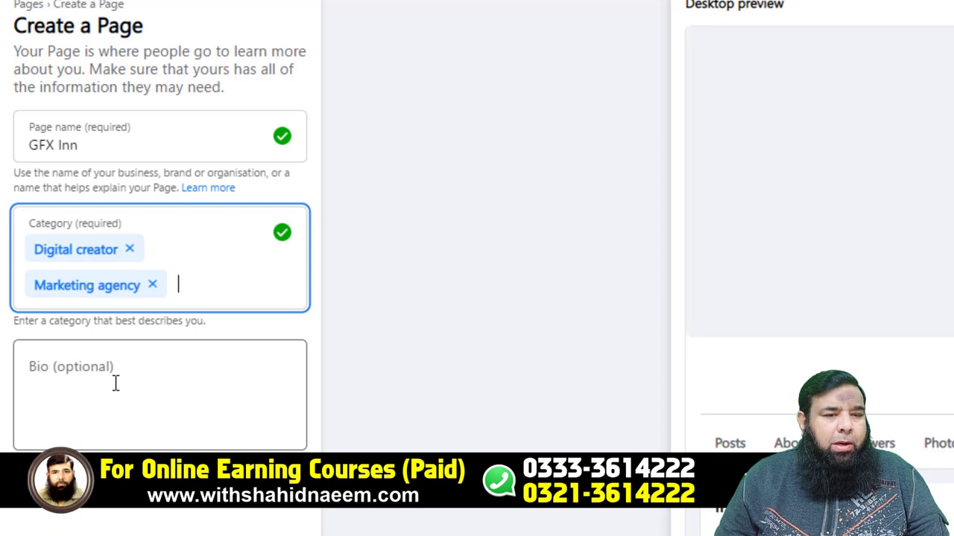
{"action": "left_click", "coordinate": [170, 377]}
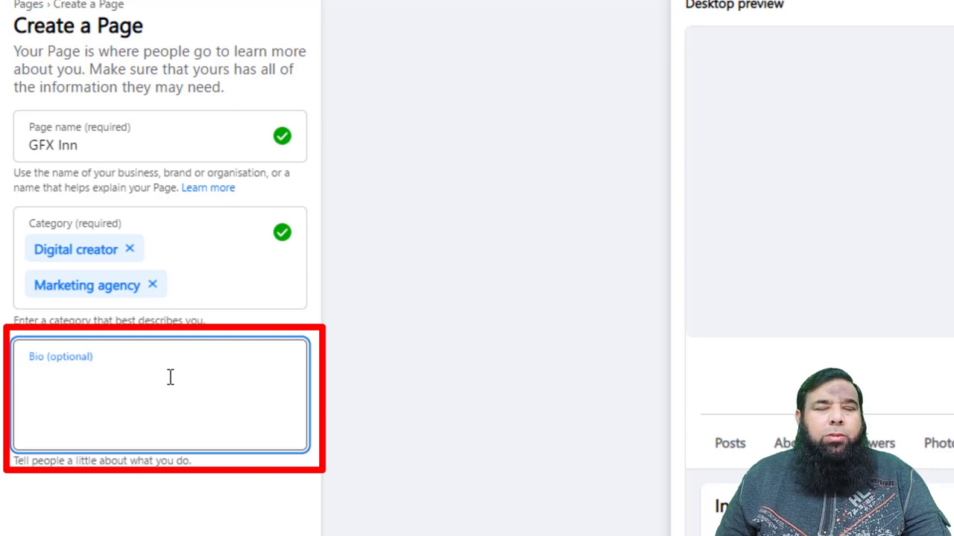
Paste the digital marketing agency bio and create the GFX Inn Page
{"action": "type", "text": "We are a digital marketing agency specializing in helping businesses increase their online presence."}
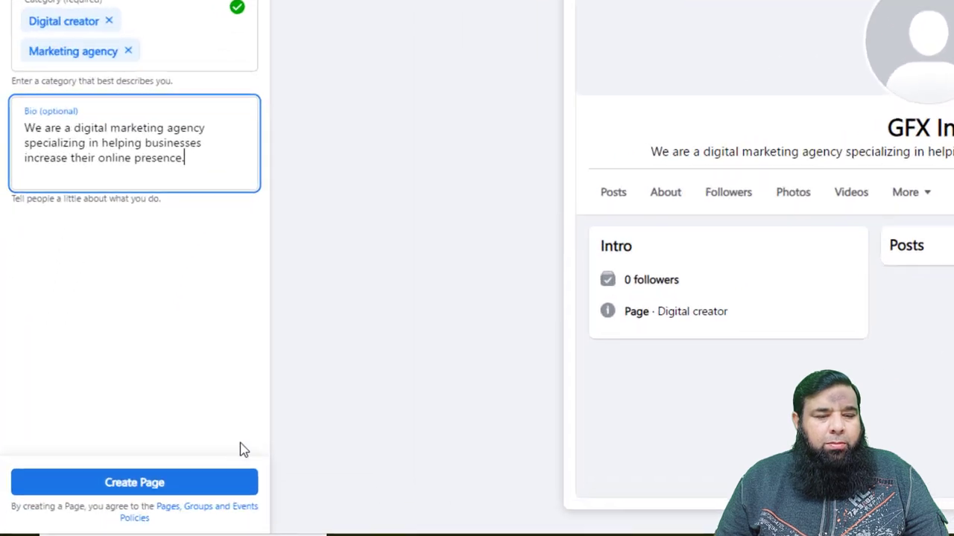
{"action": "left_click", "coordinate": [215, 481]}
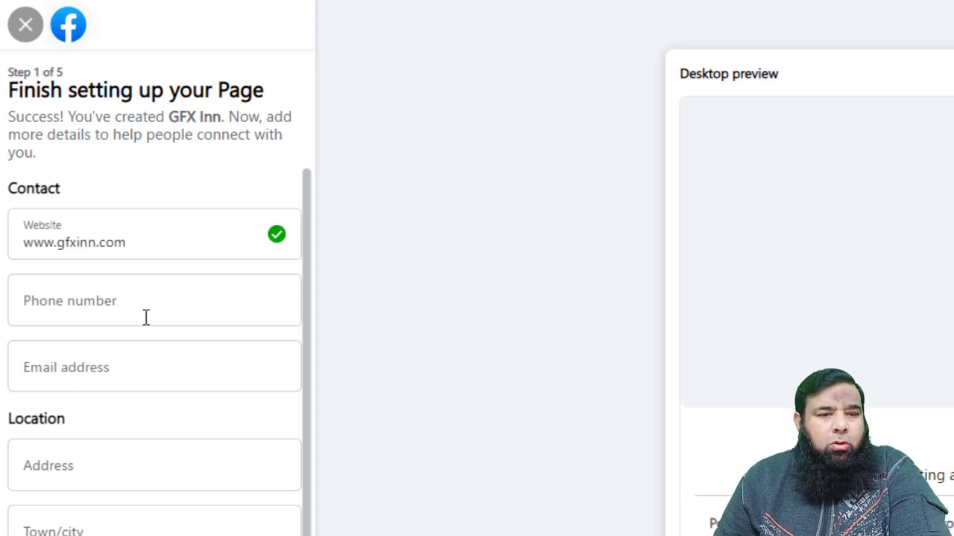
{"action": "left_click", "coordinate": [140, 306]}
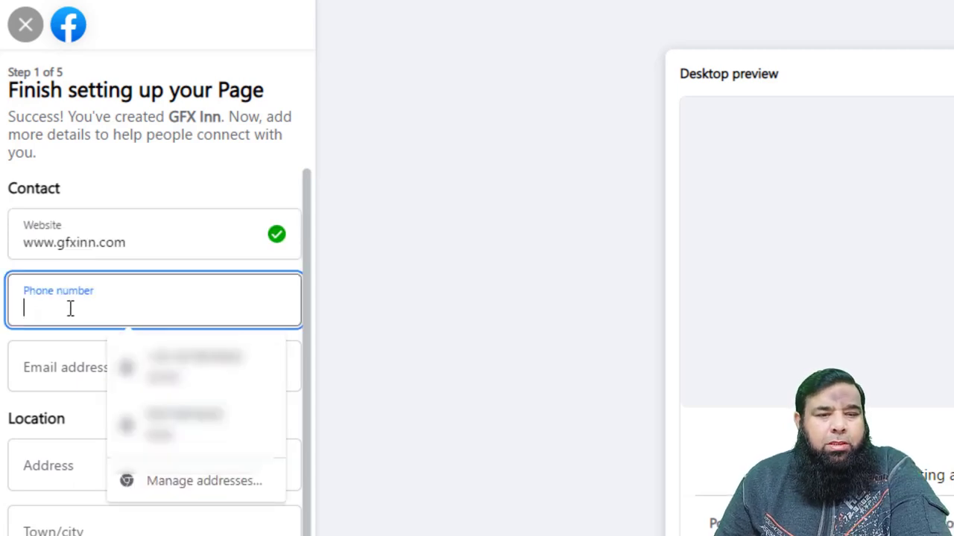
{"action": "left_click", "coordinate": [413, 384]}
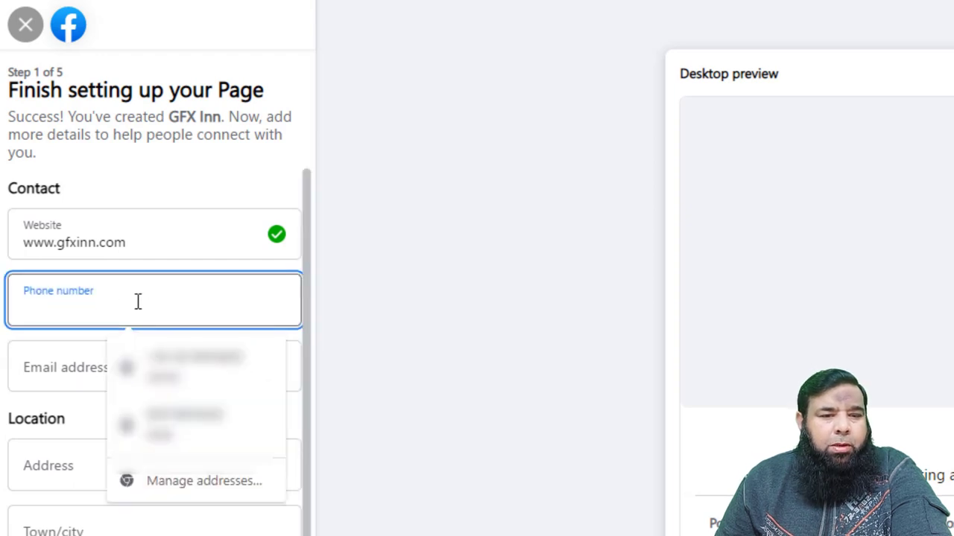
{"action": "left_click", "coordinate": [167, 356]}
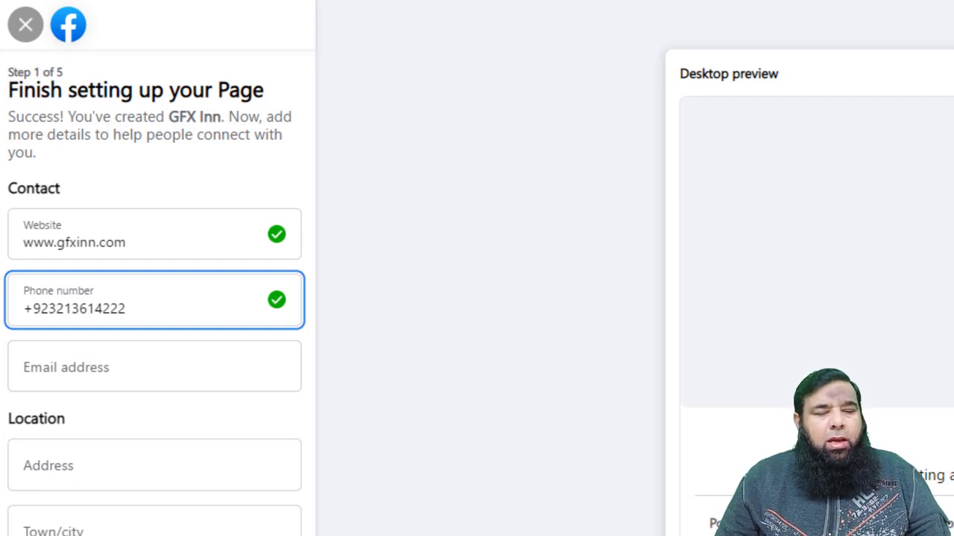
{"action": "left_click", "coordinate": [152, 367]}
{"action": "left_click", "coordinate": [346, 504]}
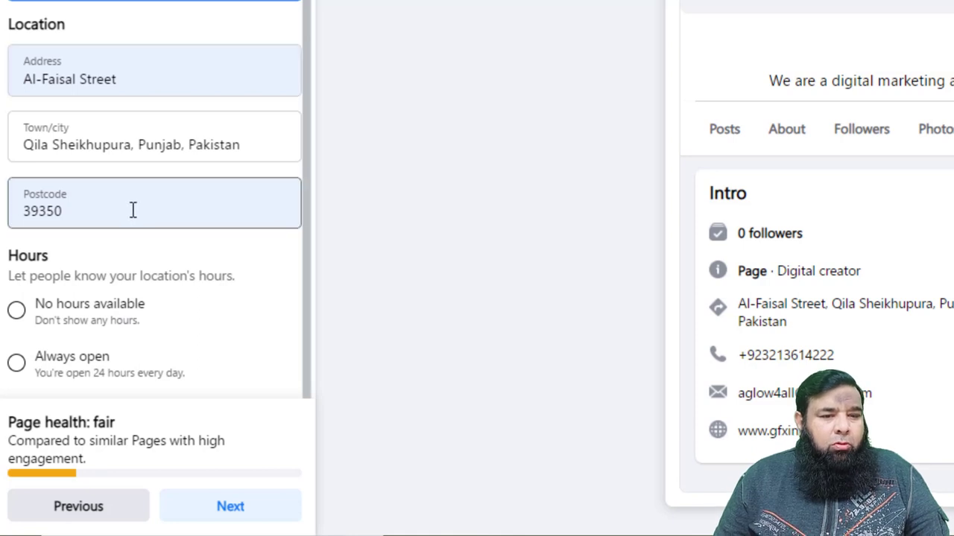
{"action": "left_click", "coordinate": [81, 210]}
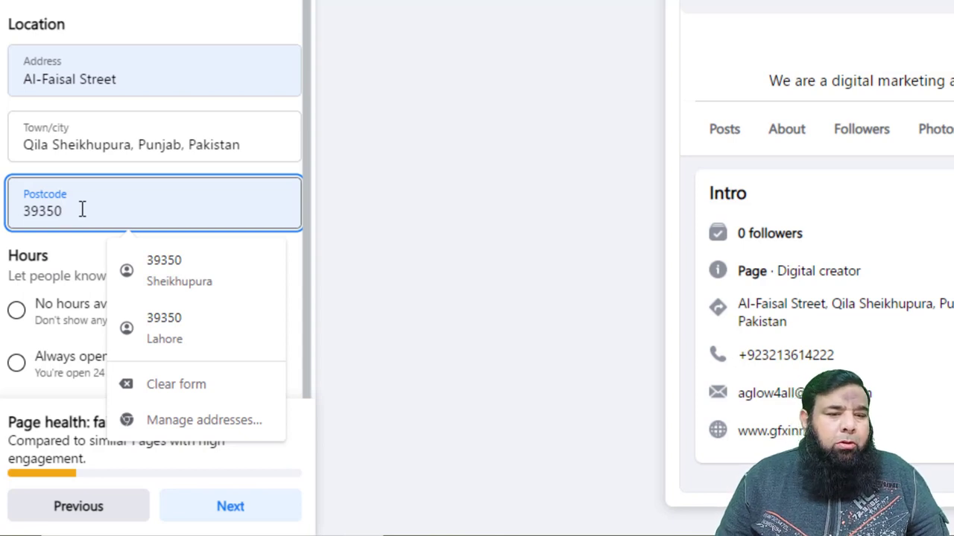
{"action": "left_click", "coordinate": [384, 189]}
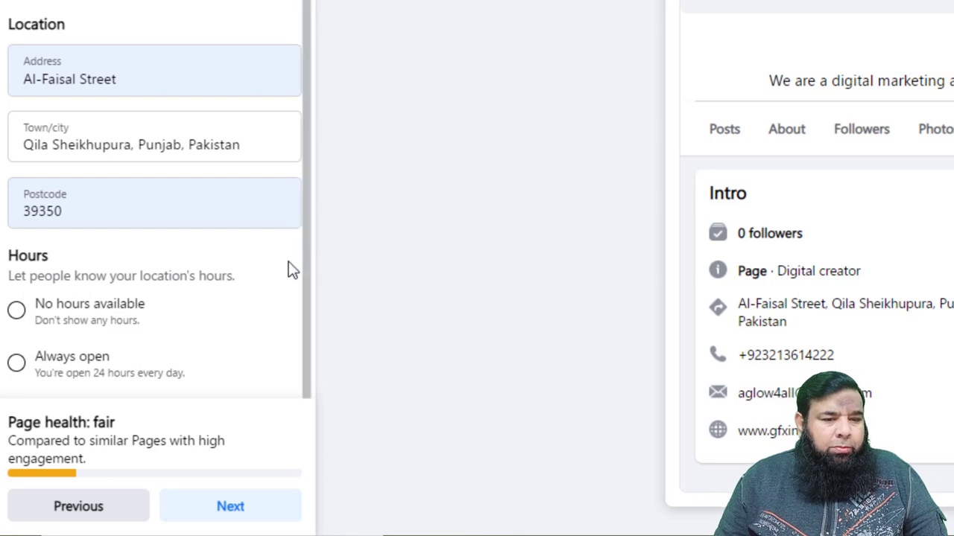
{"action": "scroll", "coordinate": [289, 269], "scroll_direction": "down", "scroll_amount": 1}
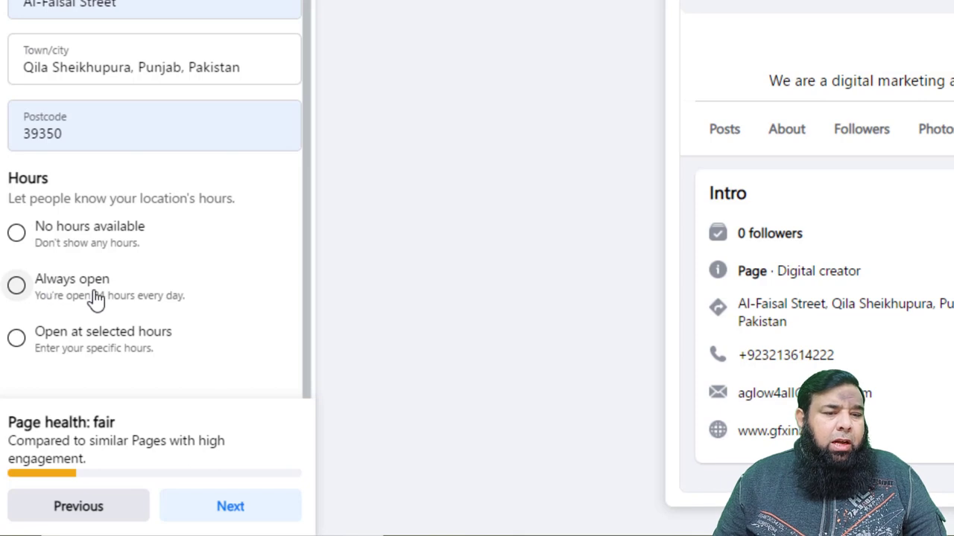
Set the Page hours to Always open and continue to the Customise your Page step
{"action": "left_click", "coordinate": [17, 290]}
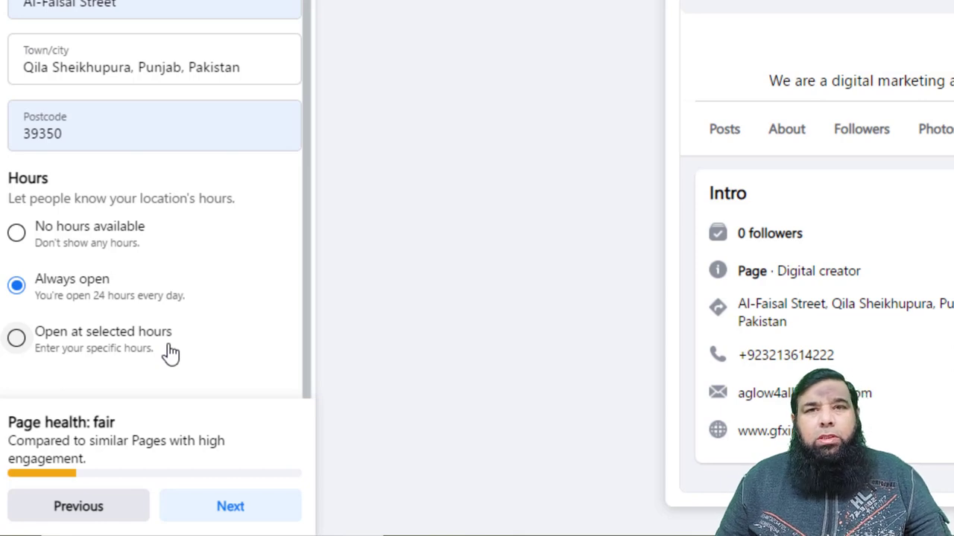
{"action": "left_click", "coordinate": [16, 340]}
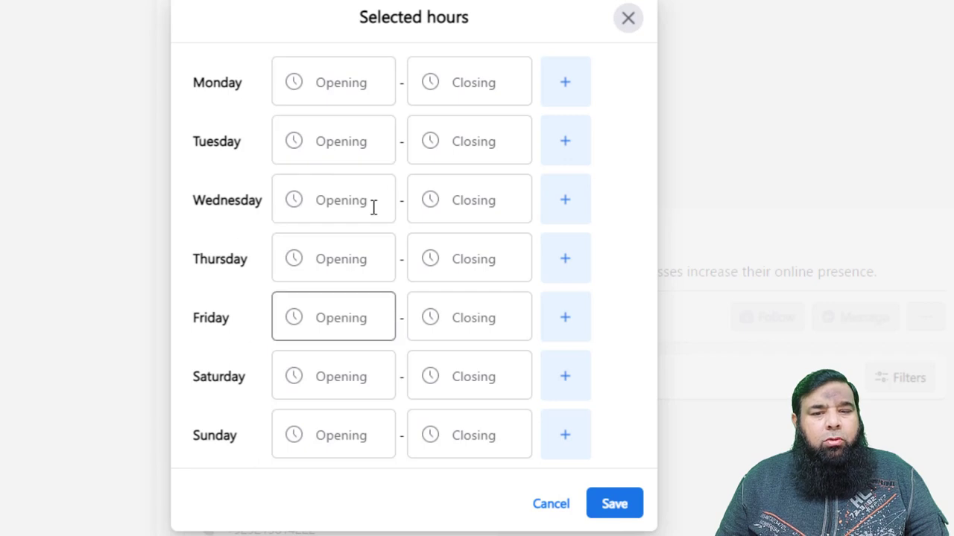
{"action": "left_click", "coordinate": [551, 504]}
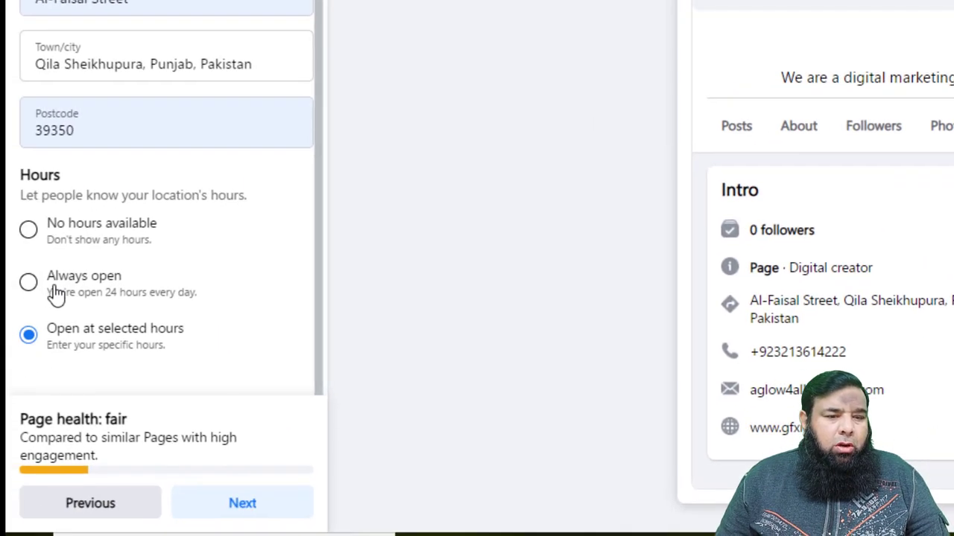
{"action": "left_click", "coordinate": [56, 290]}
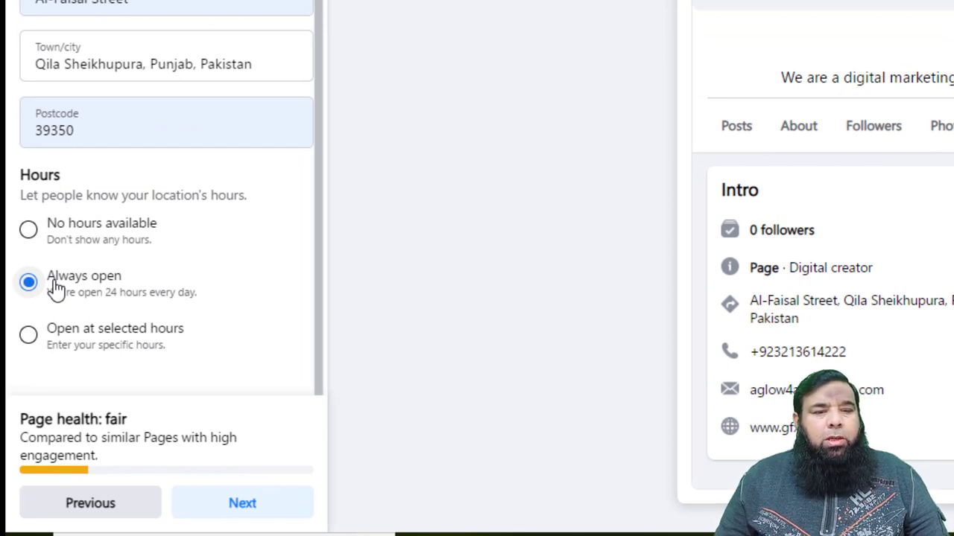
{"action": "left_click", "coordinate": [241, 505]}
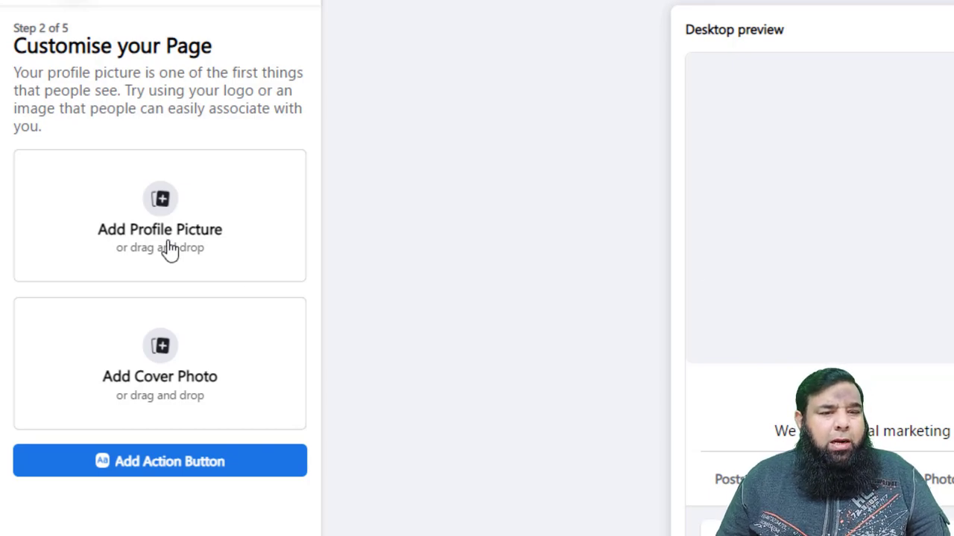
{"action": "left_click", "coordinate": [164, 213]}
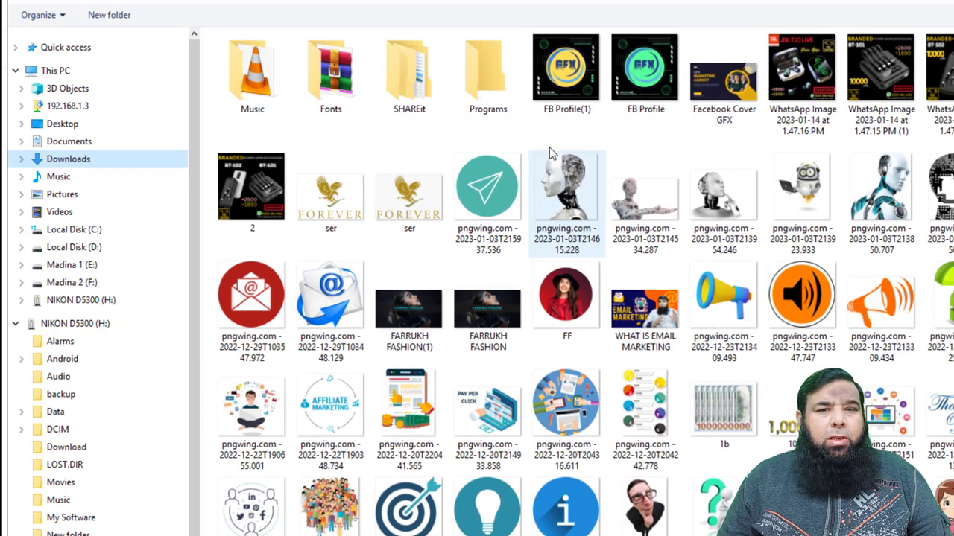
{"action": "left_click", "coordinate": [578, 67]}
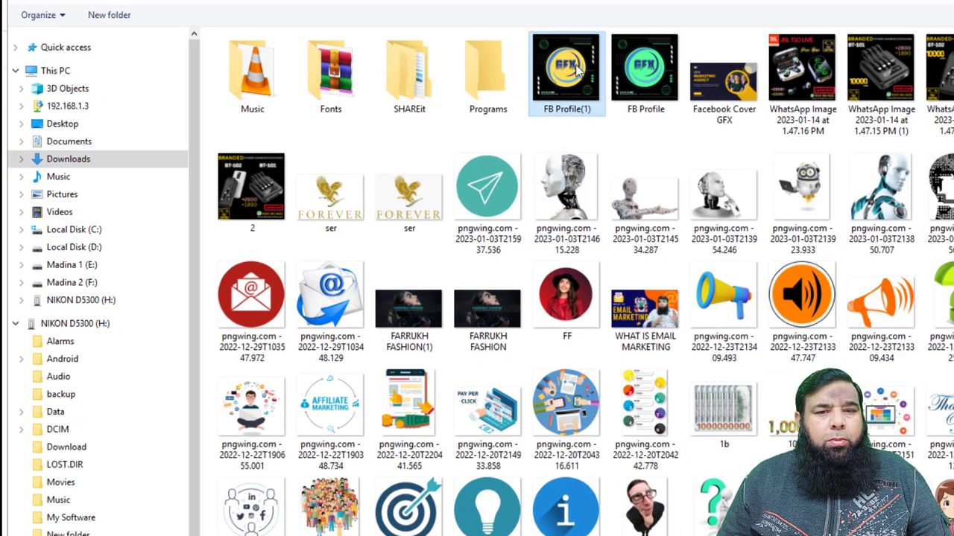
{"action": "double_click", "coordinate": [577, 67]}
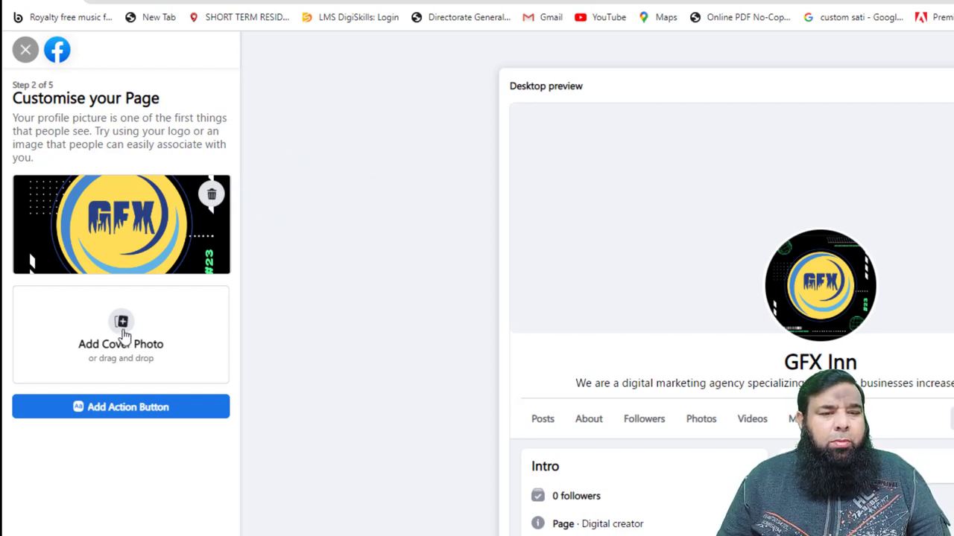
Upload the Facebook Cover GFX image from Downloads as the Page's cover photo
{"action": "left_click", "coordinate": [121, 332]}
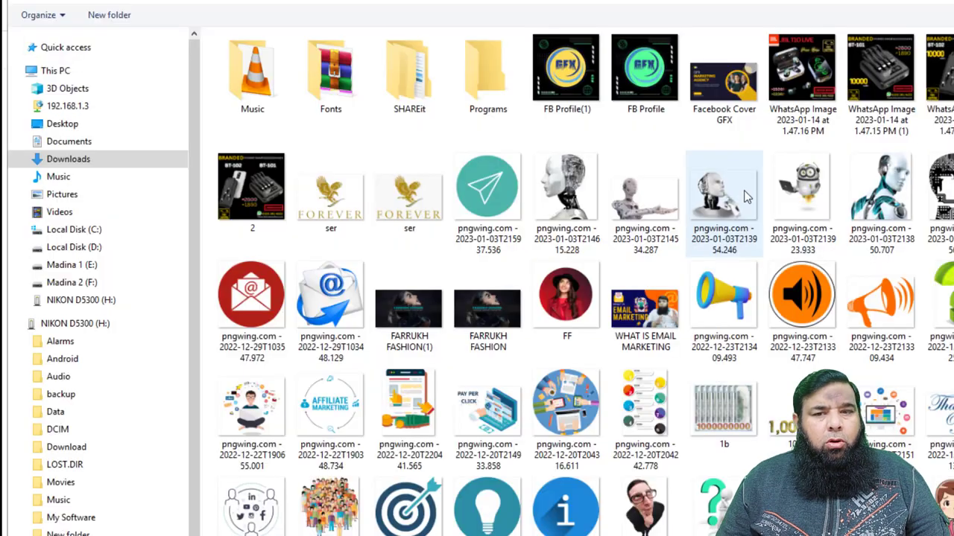
{"action": "left_click", "coordinate": [726, 97]}
{"action": "double_click", "coordinate": [727, 97]}
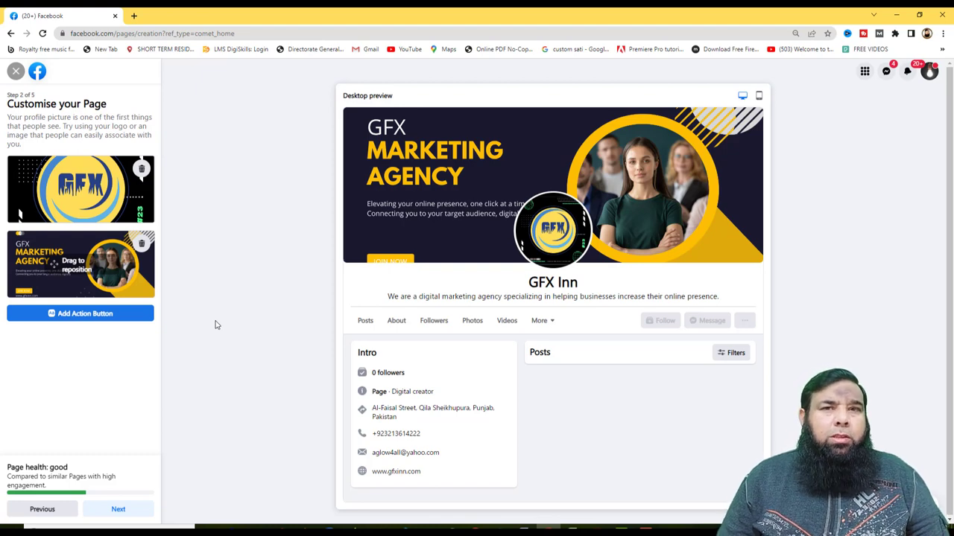
Add an action button of type Send WhatsApp message
{"action": "left_click", "coordinate": [87, 315]}
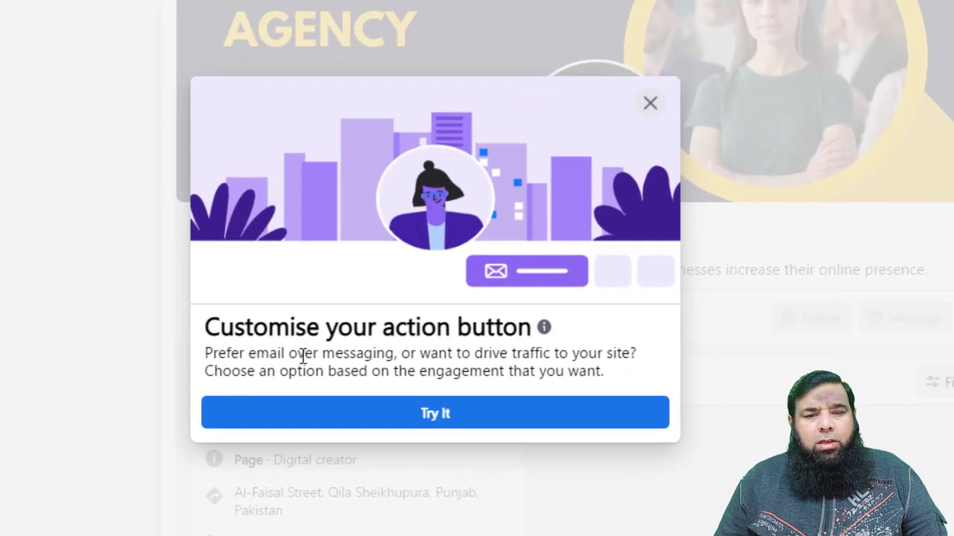
{"action": "left_click", "coordinate": [444, 423]}
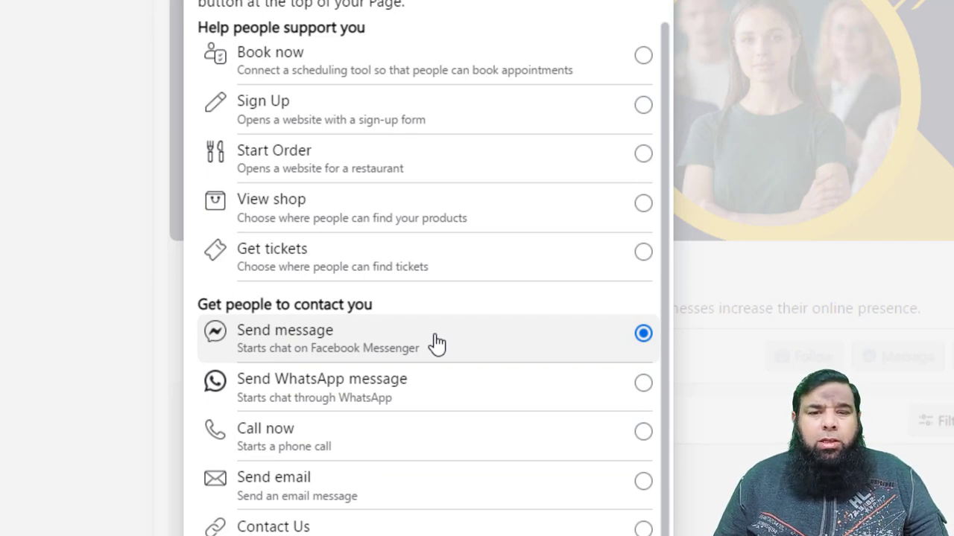
{"action": "left_click", "coordinate": [316, 446]}
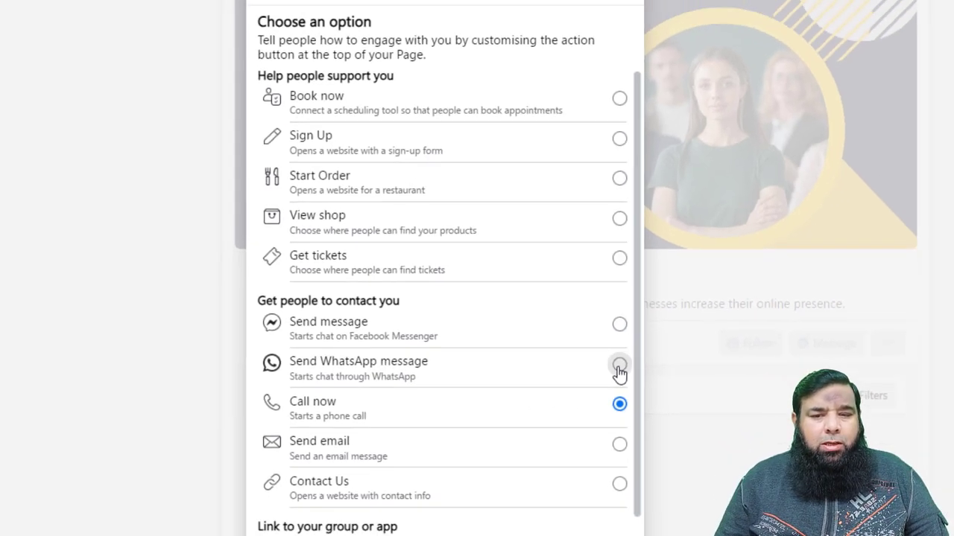
{"action": "left_click", "coordinate": [623, 368]}
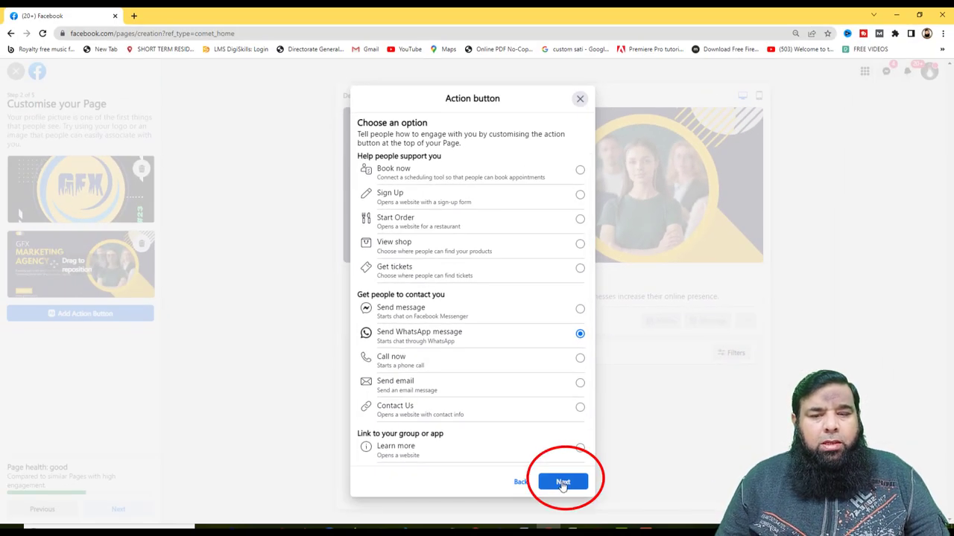
{"action": "left_click", "coordinate": [562, 483]}
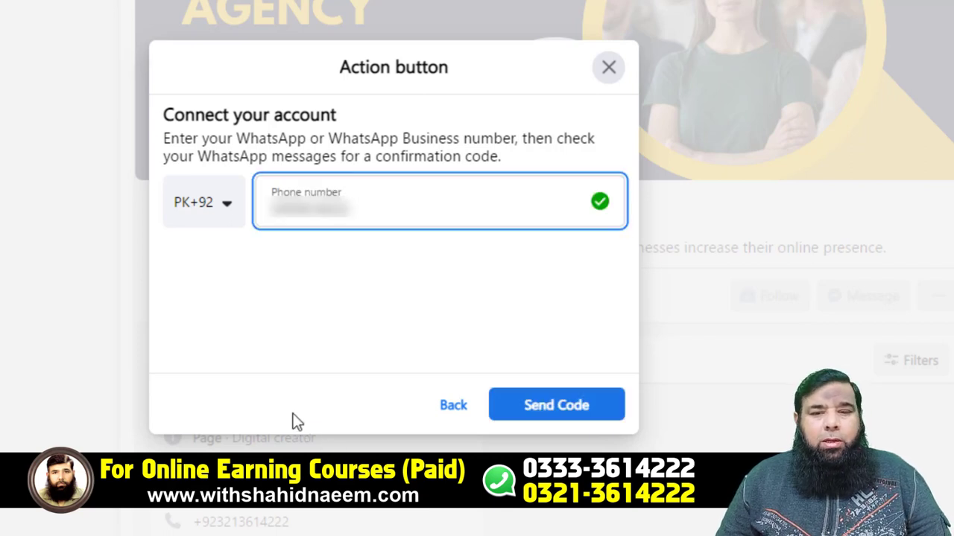
Send a confirmation code to the WhatsApp number and enter the received code
{"action": "left_click", "coordinate": [555, 419]}
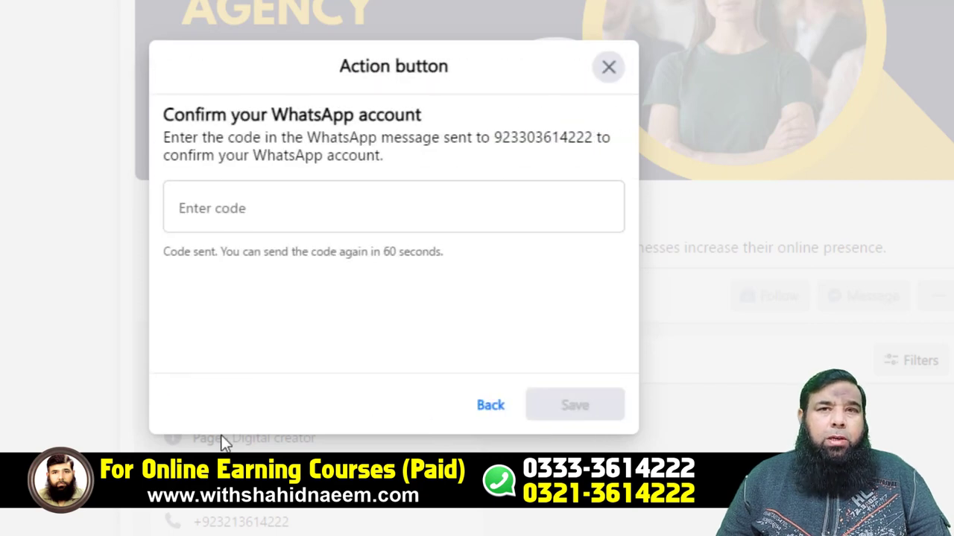
{"action": "left_click", "coordinate": [230, 212]}
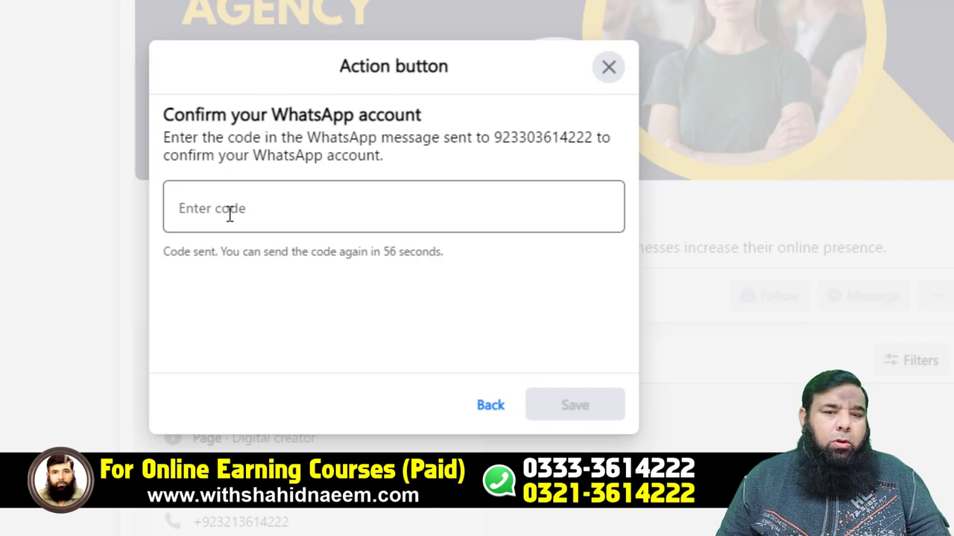
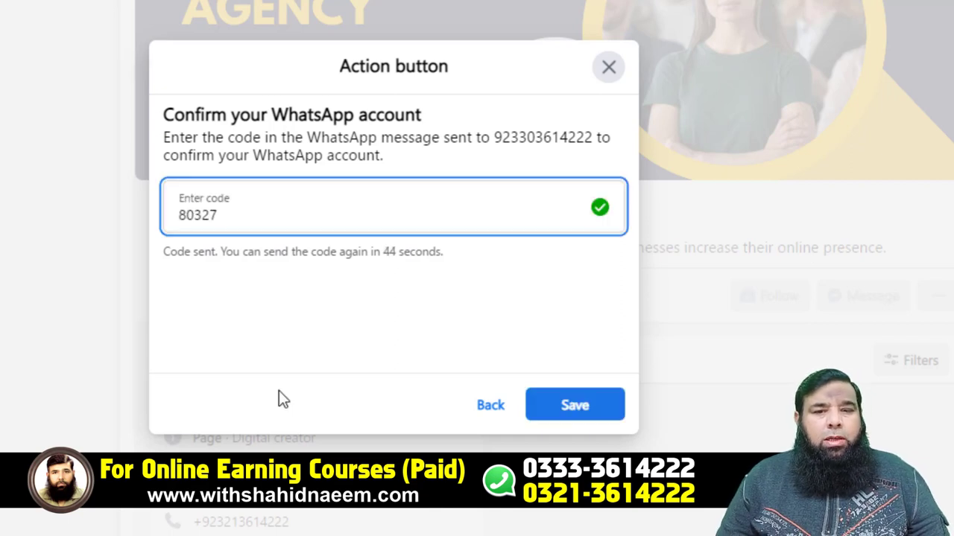
Save the WhatsApp button and publish a Public post with the BT-101 power bank image
{"action": "left_click", "coordinate": [575, 406]}
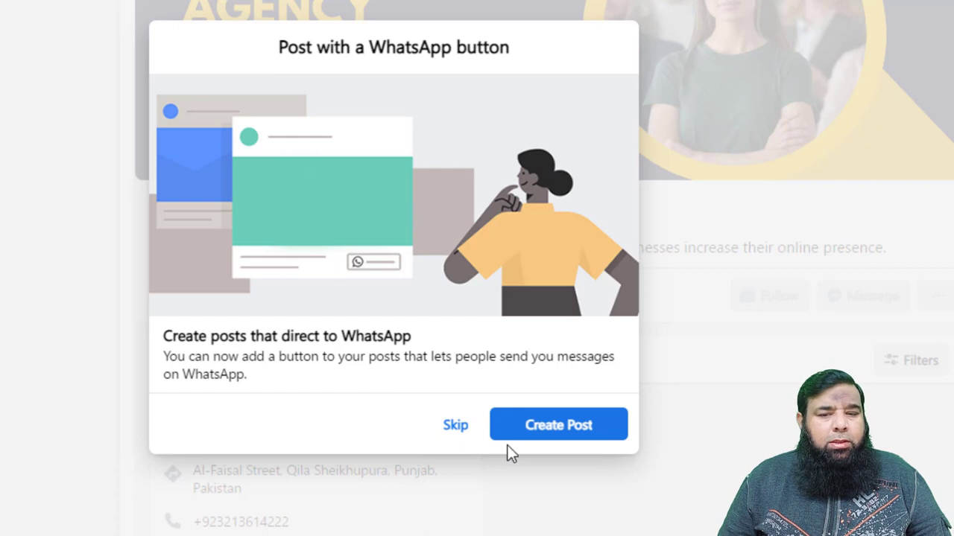
{"action": "left_click", "coordinate": [575, 438]}
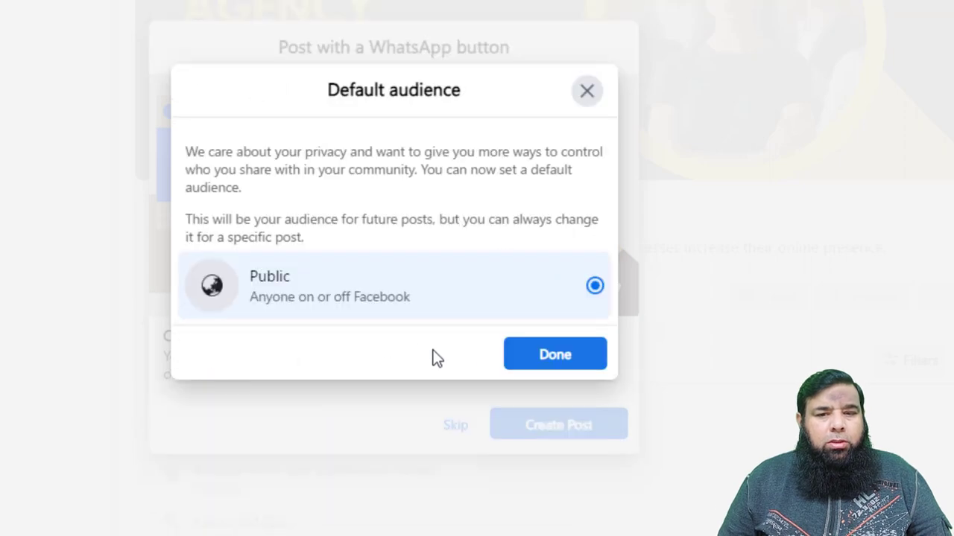
{"action": "left_click", "coordinate": [556, 355]}
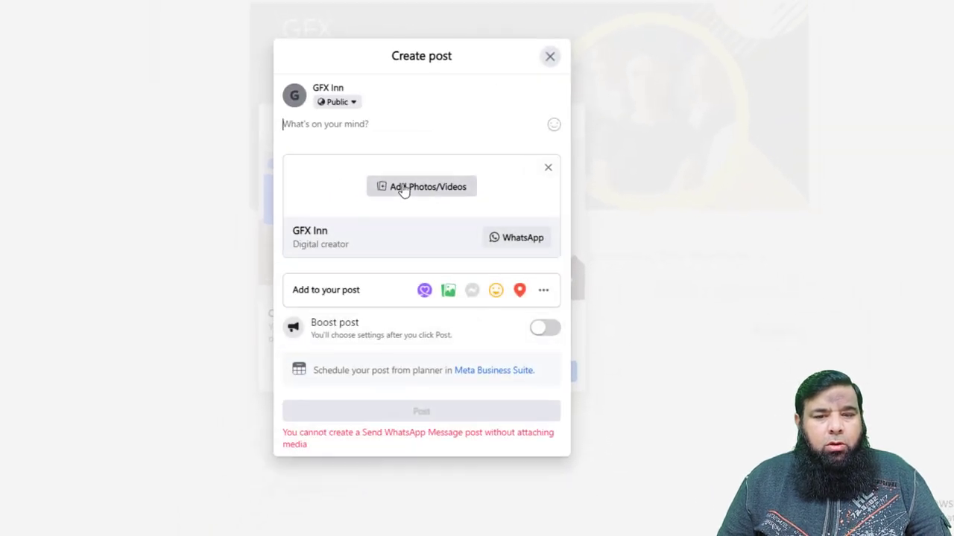
{"action": "left_click", "coordinate": [421, 191]}
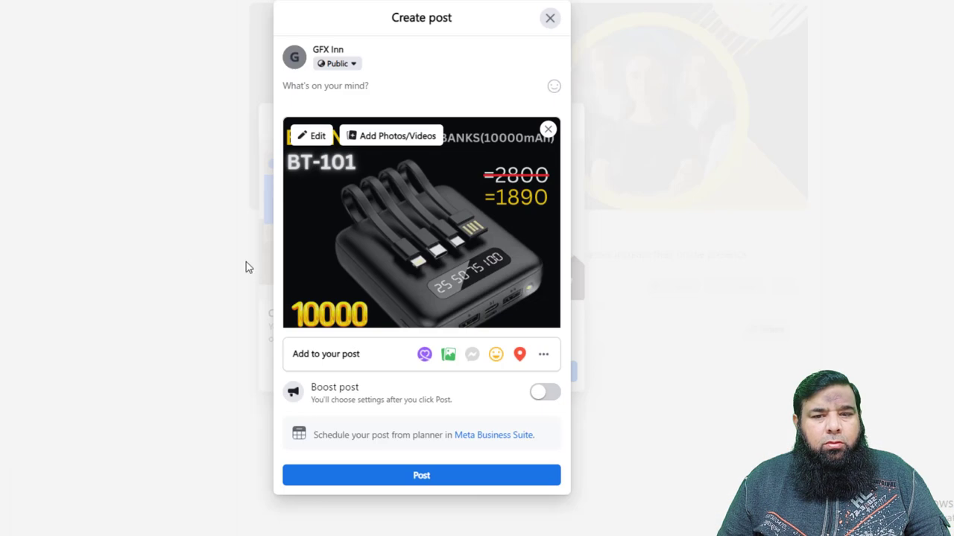
{"action": "left_click", "coordinate": [415, 476]}
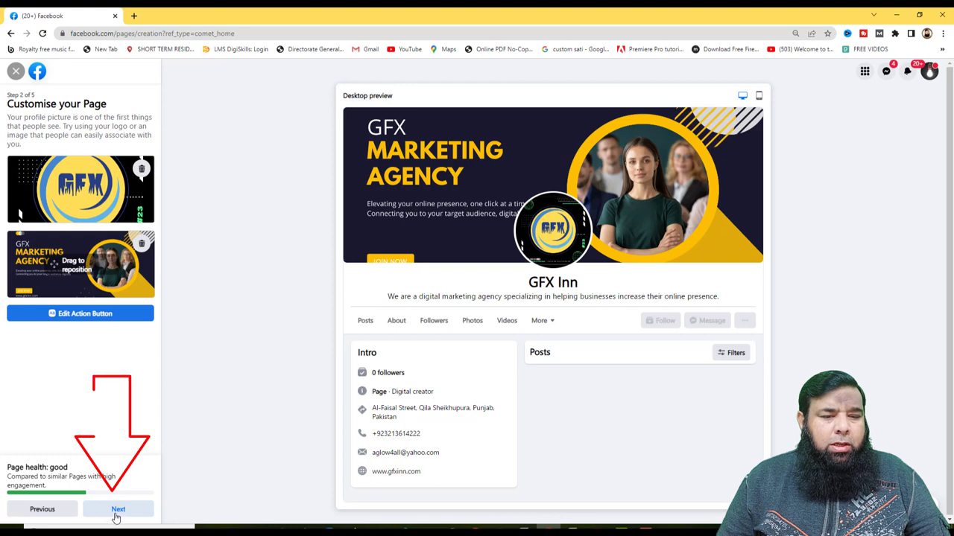
Move through the WhatsApp, audience and Stay informed steps, then finish the Page setup
{"action": "left_click", "coordinate": [119, 511]}
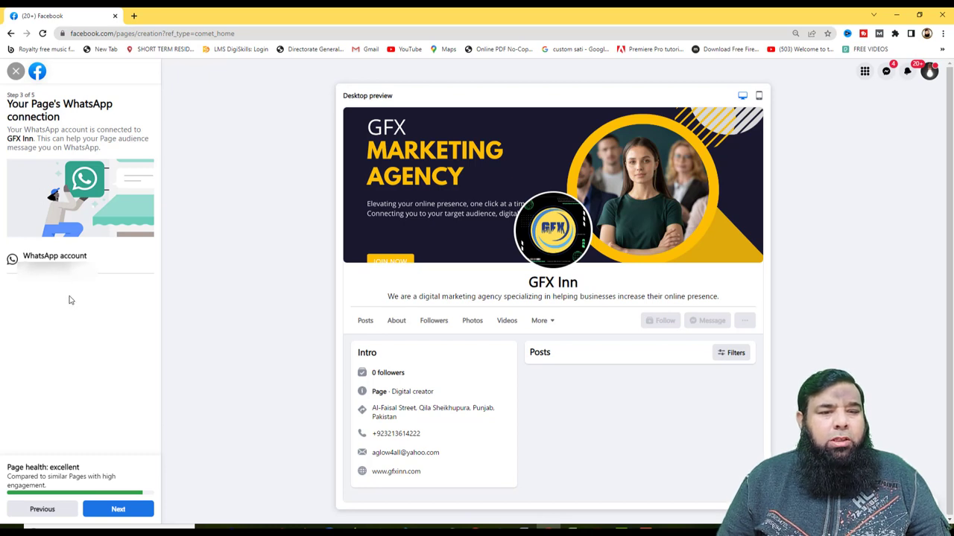
{"action": "left_click", "coordinate": [120, 509]}
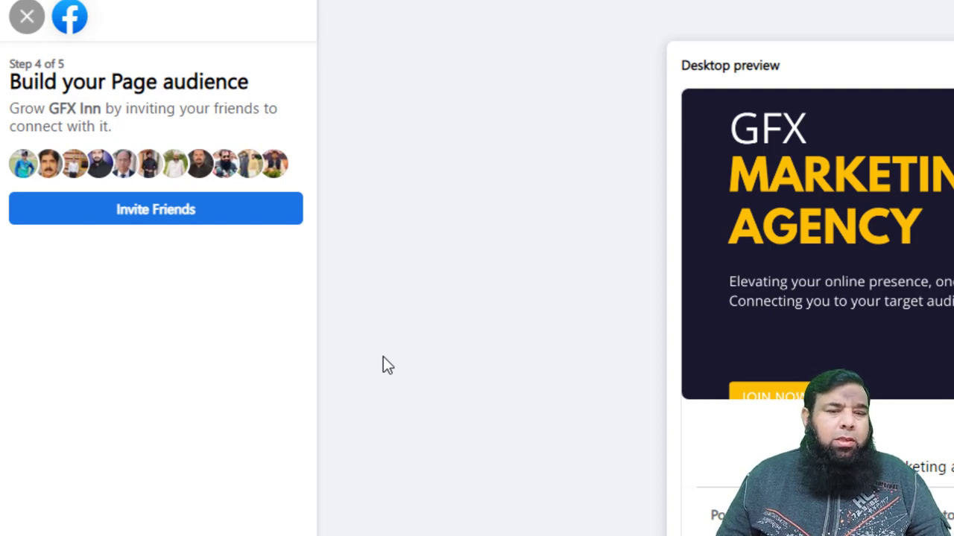
{"action": "scroll", "coordinate": [511, 223], "scroll_direction": "down", "scroll_amount": 5}
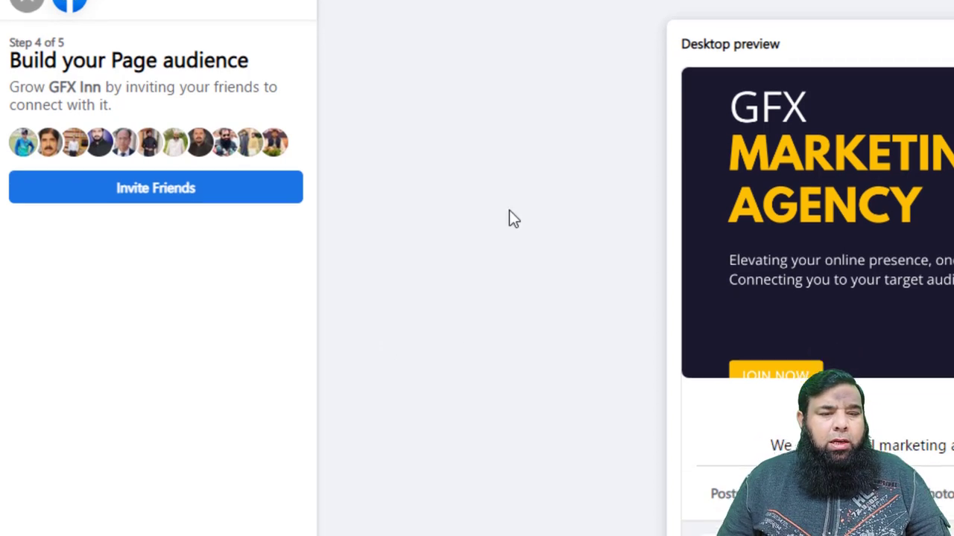
{"action": "left_click", "coordinate": [262, 513]}
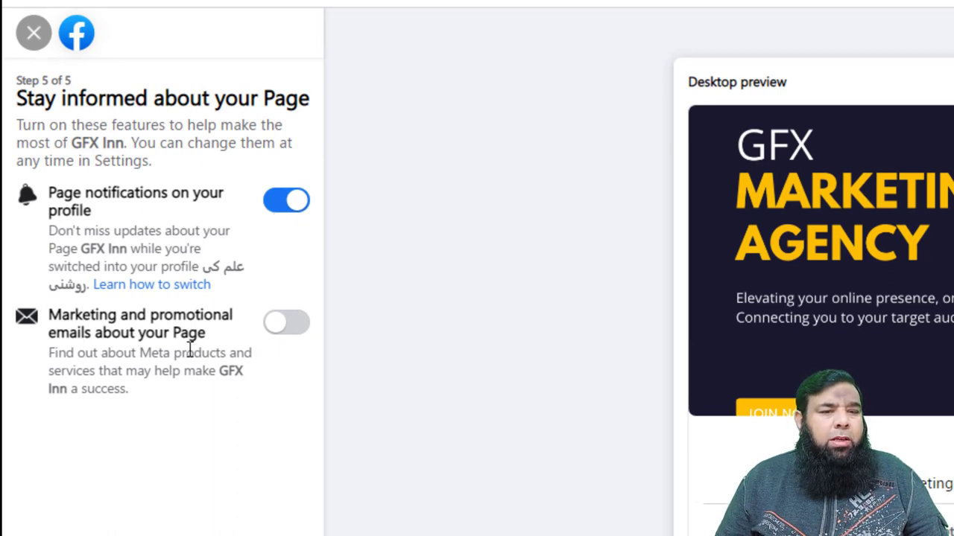
{"action": "scroll", "coordinate": [283, 265], "scroll_direction": "down", "scroll_amount": 5}
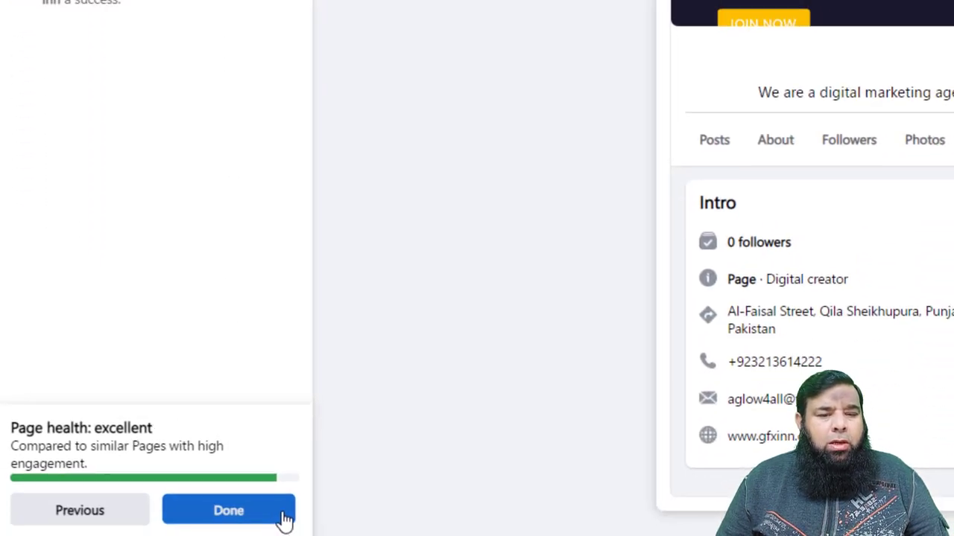
{"action": "left_click", "coordinate": [287, 514]}
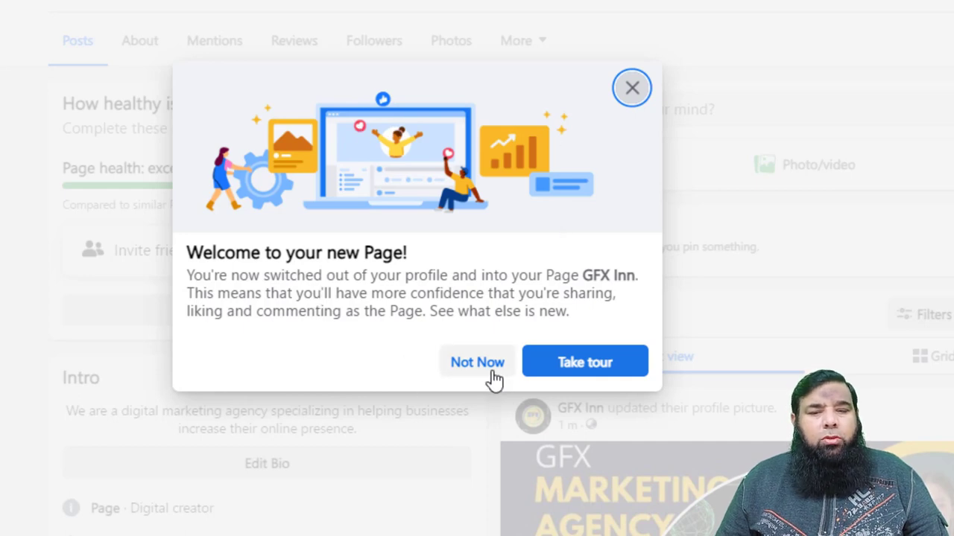
Complete the GFX Inn Page welcome tour through to its final tip, Explore your Page's Feed
{"action": "left_click", "coordinate": [564, 365]}
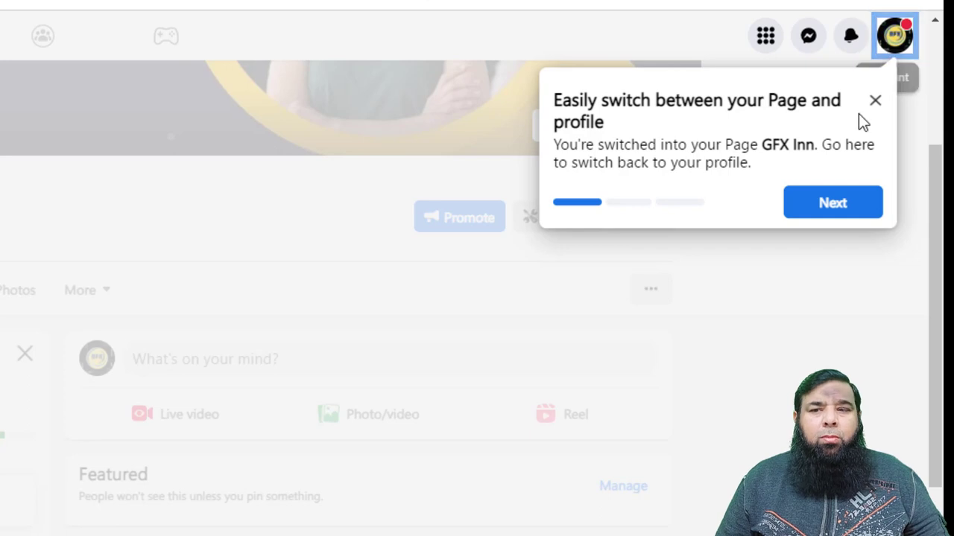
{"action": "left_click", "coordinate": [830, 212]}
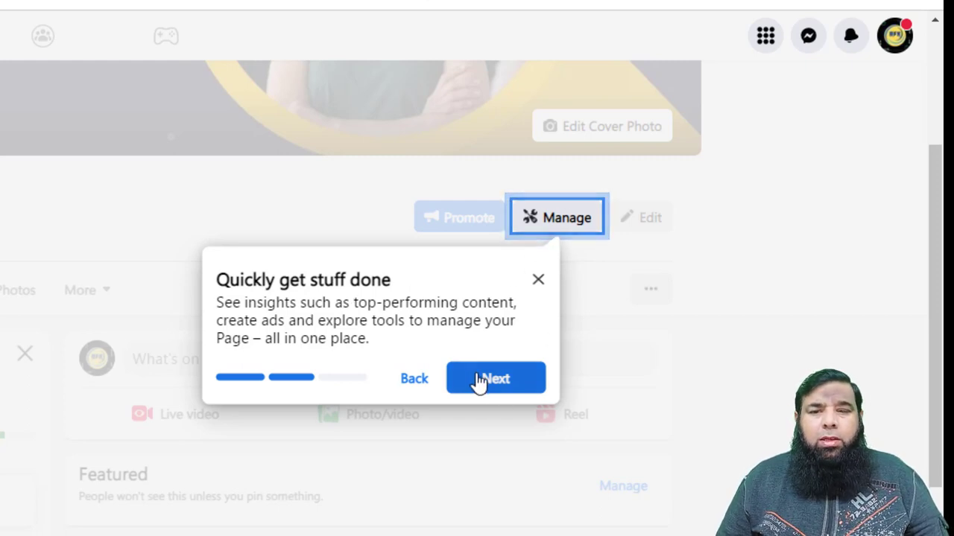
{"action": "left_click", "coordinate": [603, 380]}
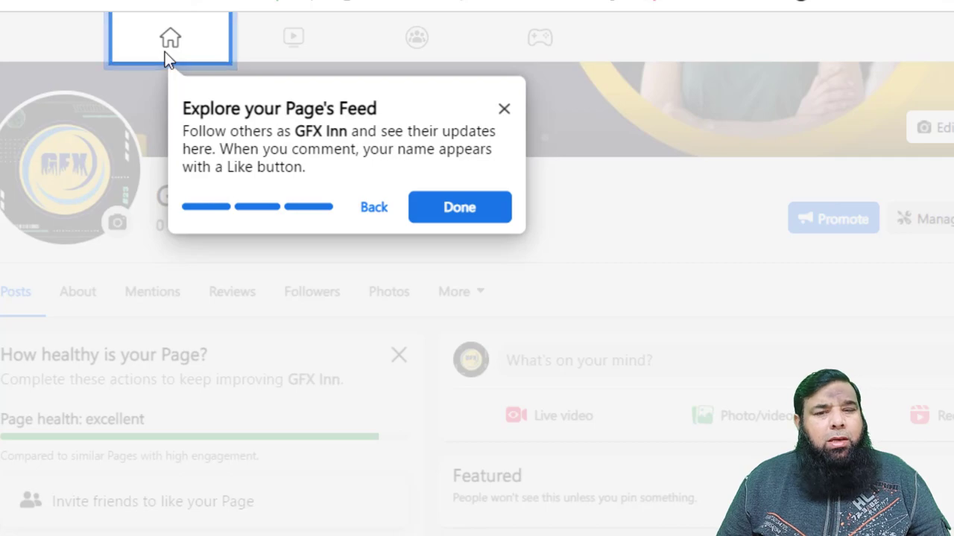
{"action": "left_click", "coordinate": [437, 210]}
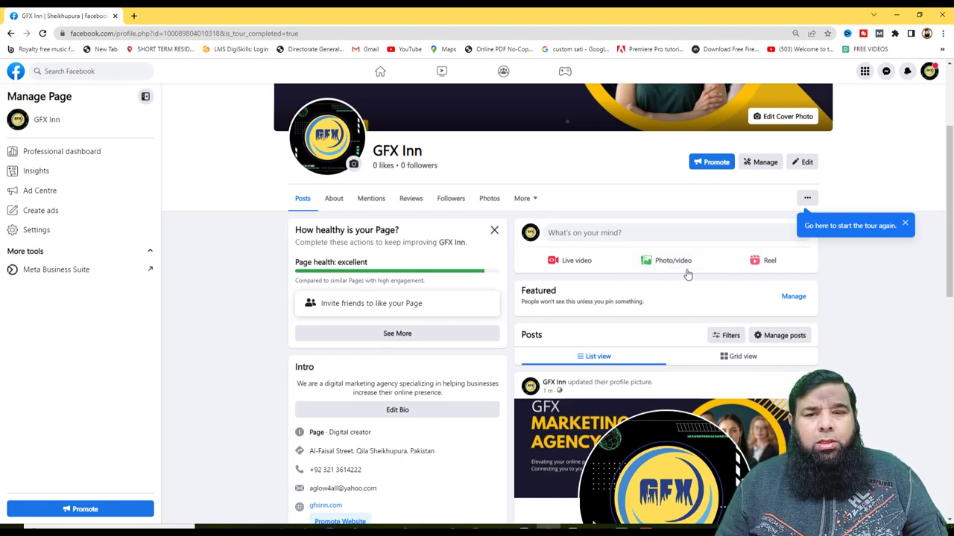
{"action": "scroll", "coordinate": [737, 403], "scroll_direction": "down", "scroll_amount": 1}
{"action": "scroll", "coordinate": [738, 402], "scroll_direction": "down", "scroll_amount": 5}
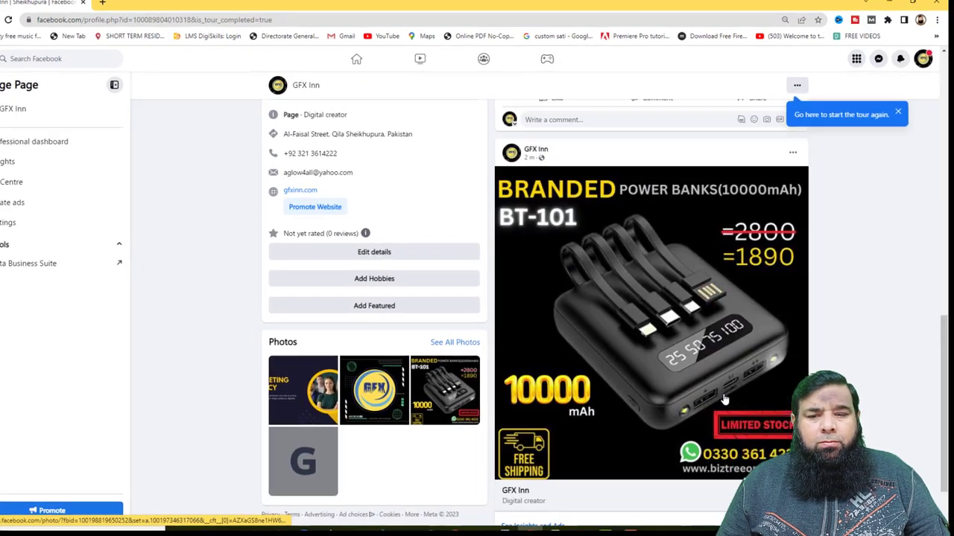
{"action": "scroll", "coordinate": [406, 289], "scroll_direction": "down", "scroll_amount": 2}
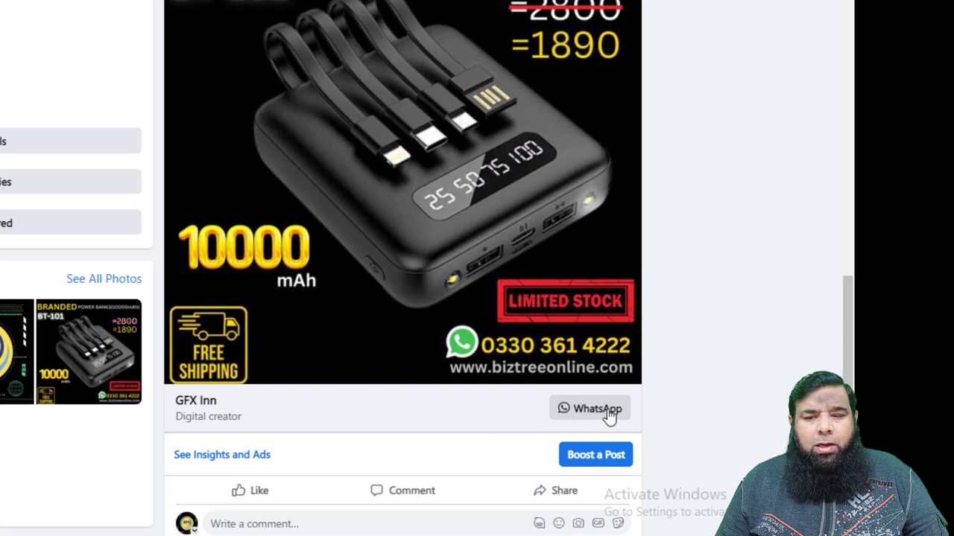
{"action": "scroll", "coordinate": [391, 349], "scroll_direction": "up", "scroll_amount": 1}
{"action": "scroll", "coordinate": [391, 349], "scroll_direction": "up", "scroll_amount": 5}
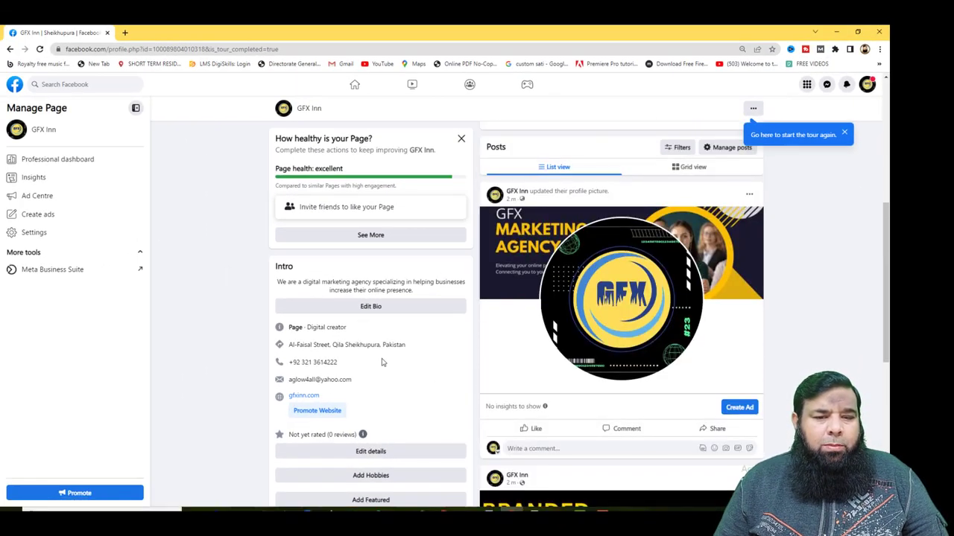
{"action": "scroll", "coordinate": [382, 362], "scroll_direction": "down", "scroll_amount": 3}
{"action": "scroll", "coordinate": [523, 403], "scroll_direction": "up", "scroll_amount": 1}
{"action": "scroll", "coordinate": [523, 403], "scroll_direction": "up", "scroll_amount": 2}
{"action": "scroll", "coordinate": [521, 400], "scroll_direction": "up", "scroll_amount": 1}
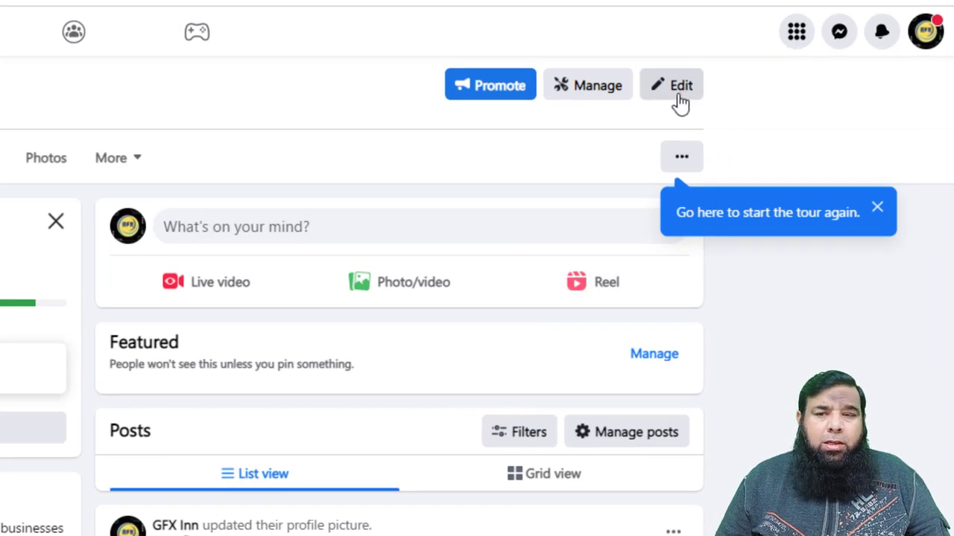
{"action": "scroll", "coordinate": [669, 109], "scroll_direction": "up", "scroll_amount": 3}
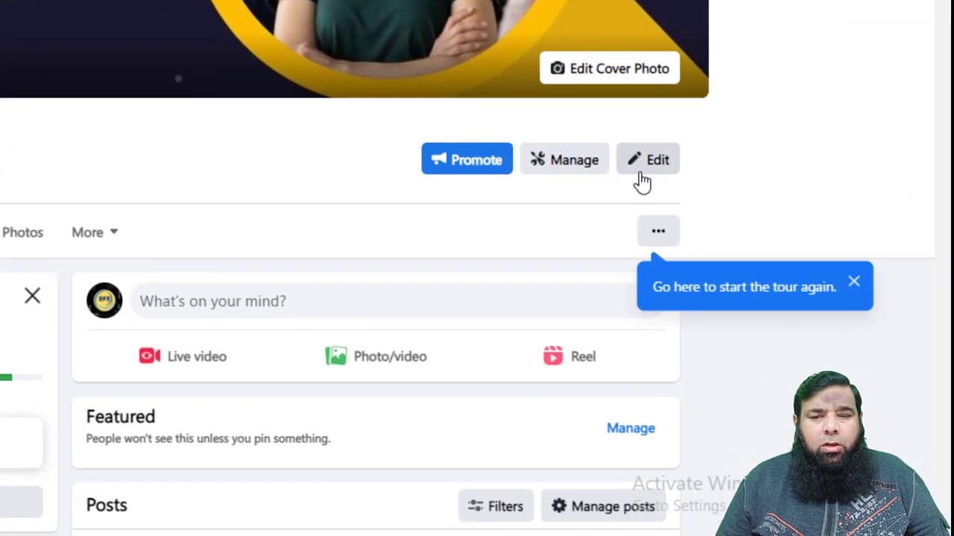
Review the GFX Inn Edit Page details, then go to Edit Your About Info
{"action": "left_click", "coordinate": [639, 173]}
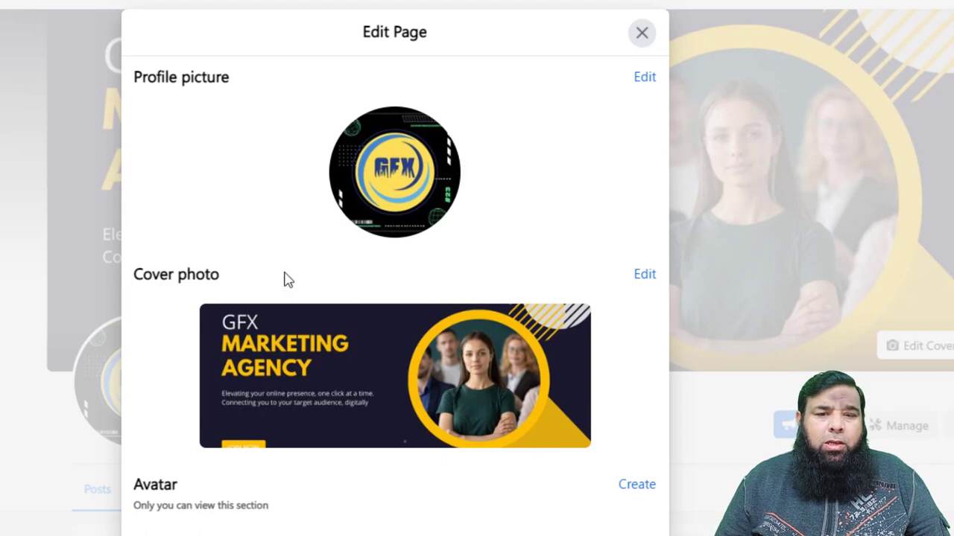
{"action": "scroll", "coordinate": [400, 453], "scroll_direction": "down", "scroll_amount": 5}
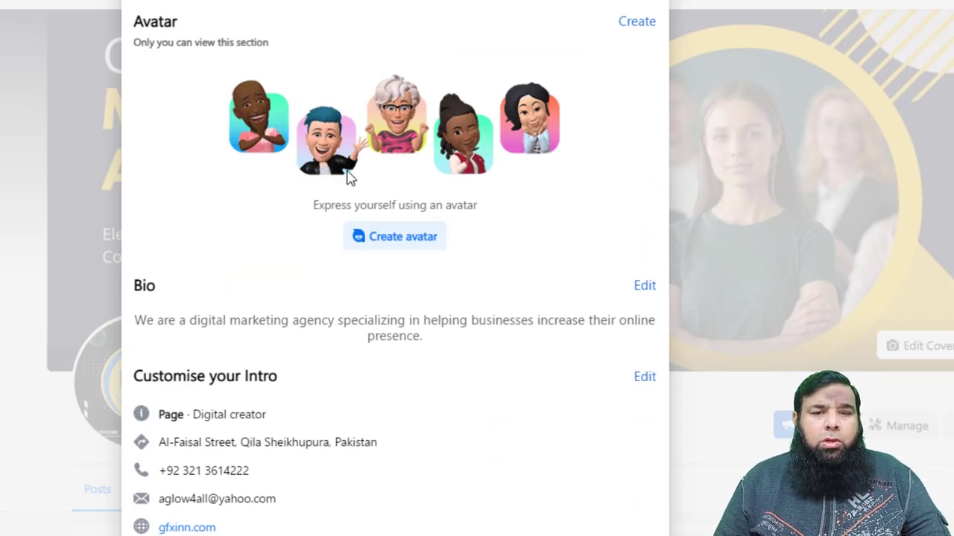
{"action": "scroll", "coordinate": [504, 278], "scroll_direction": "down", "scroll_amount": 2}
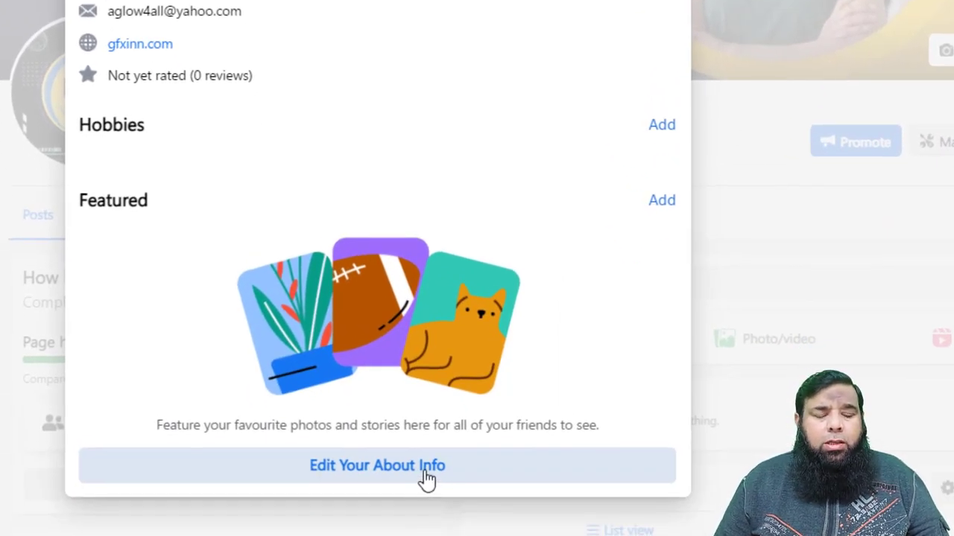
{"action": "left_click", "coordinate": [427, 481]}
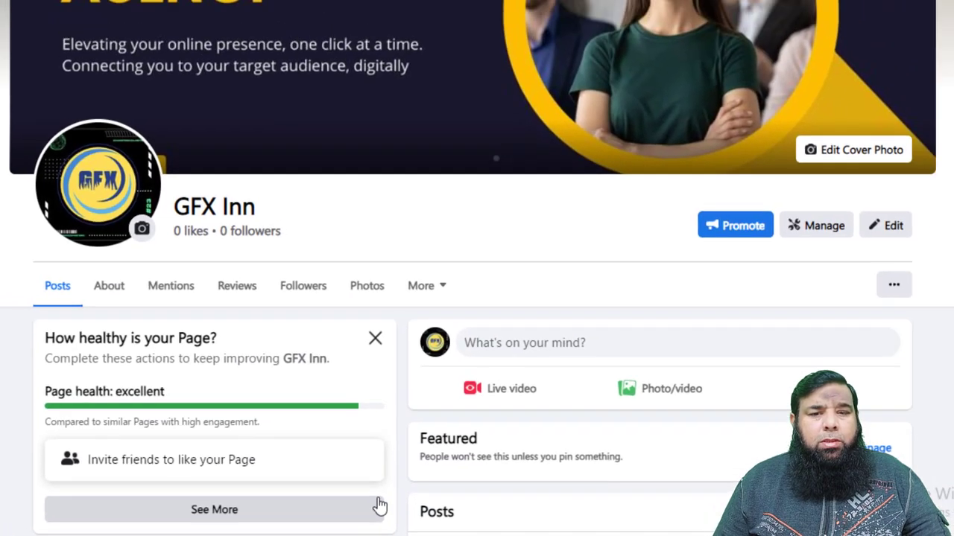
Begin adding a social link and check the available networks, leaving Instagram selected
{"action": "scroll", "coordinate": [463, 383], "scroll_direction": "down", "scroll_amount": 8}
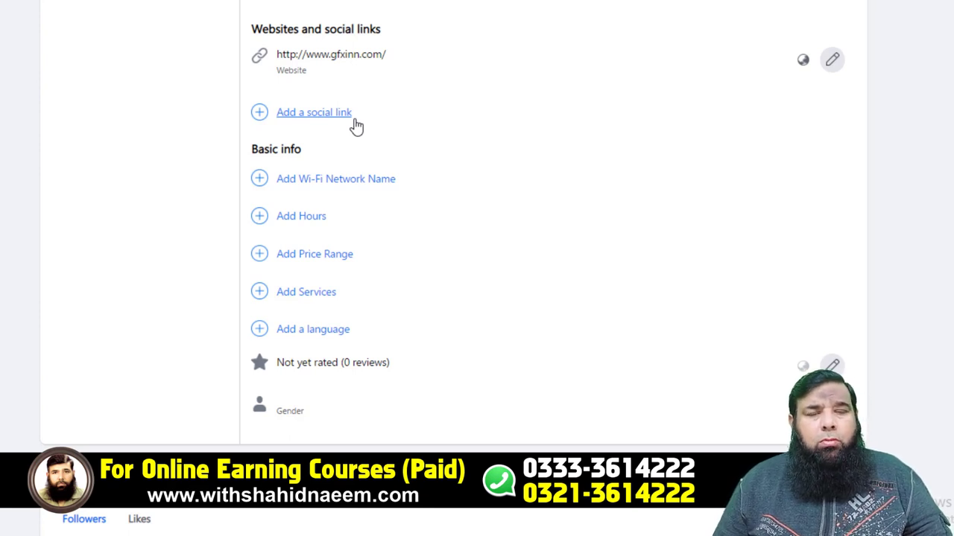
{"action": "left_click", "coordinate": [261, 120]}
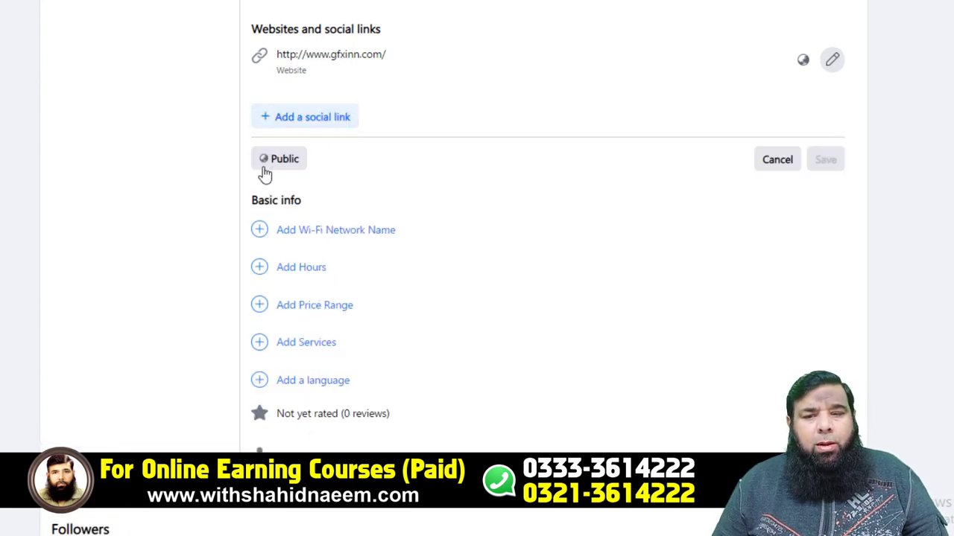
{"action": "left_click", "coordinate": [271, 123]}
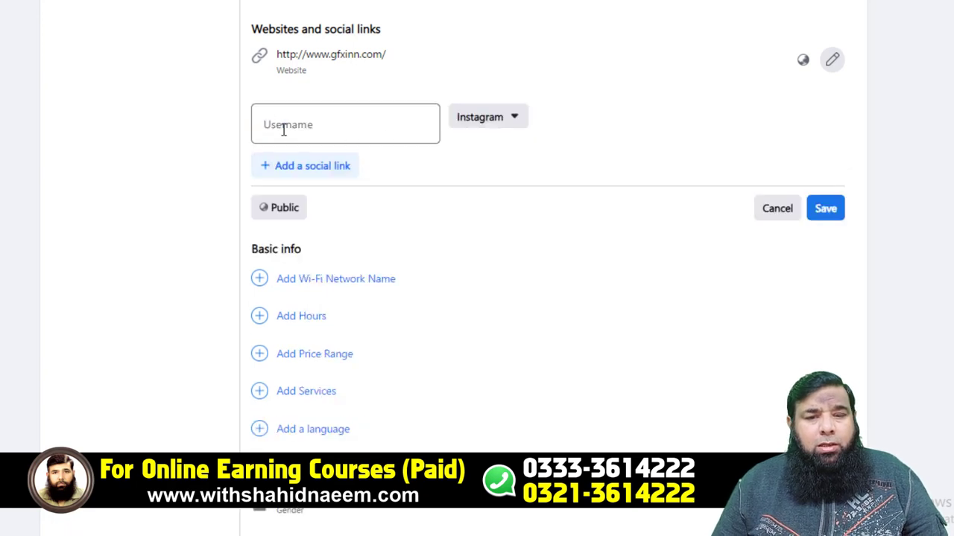
{"action": "left_click", "coordinate": [507, 127]}
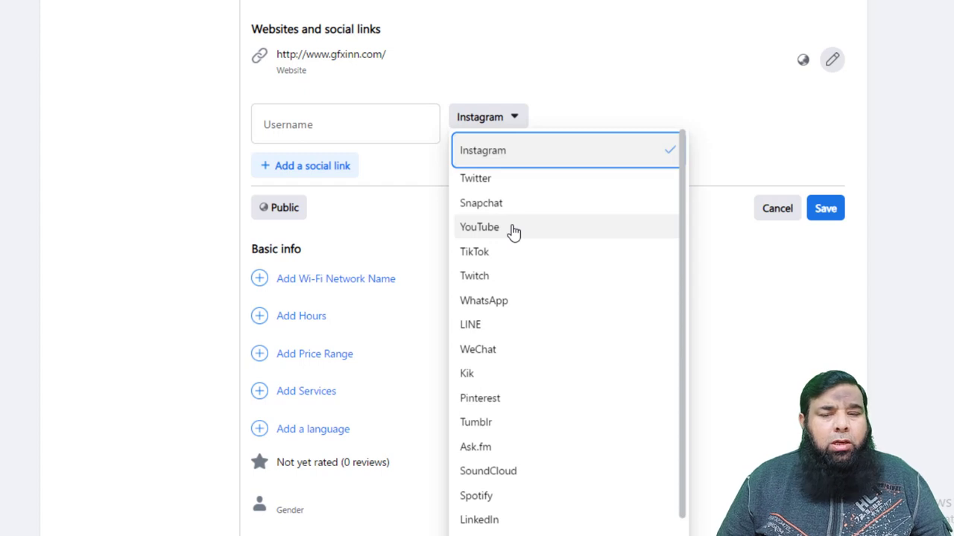
{"action": "left_click", "coordinate": [292, 125]}
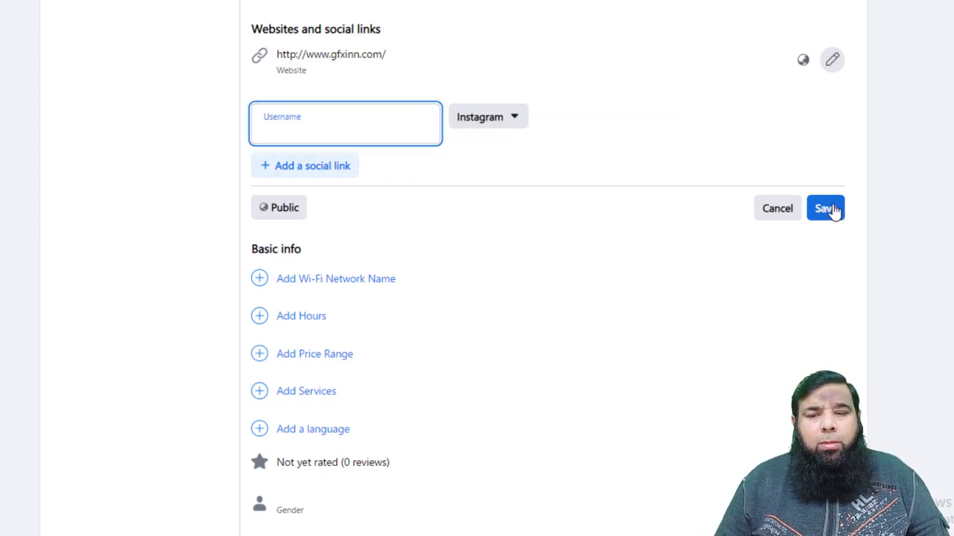
Cancel the unsaved social link and return to the GFX Inn Page's main view
{"action": "scroll", "coordinate": [500, 225], "scroll_direction": "down", "scroll_amount": 3}
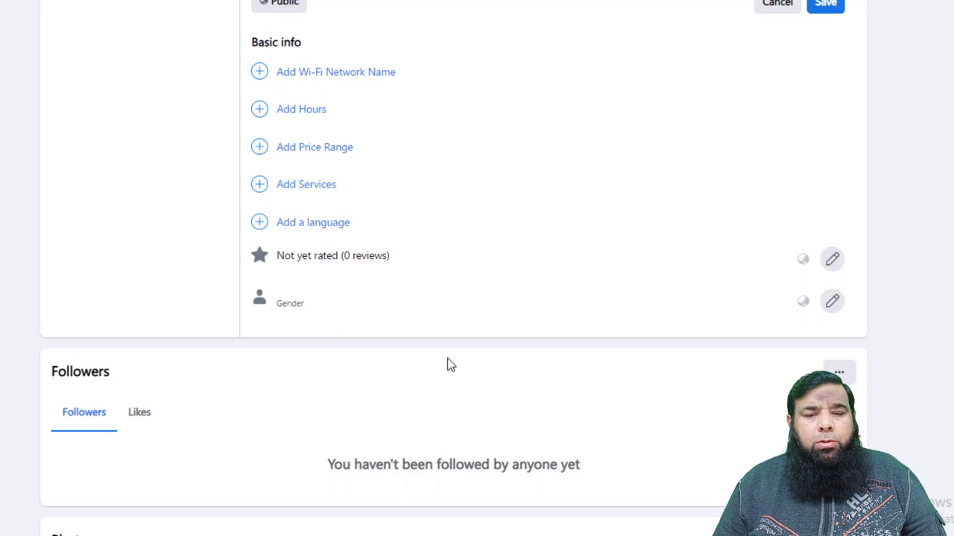
{"action": "scroll", "coordinate": [411, 336], "scroll_direction": "up", "scroll_amount": 5}
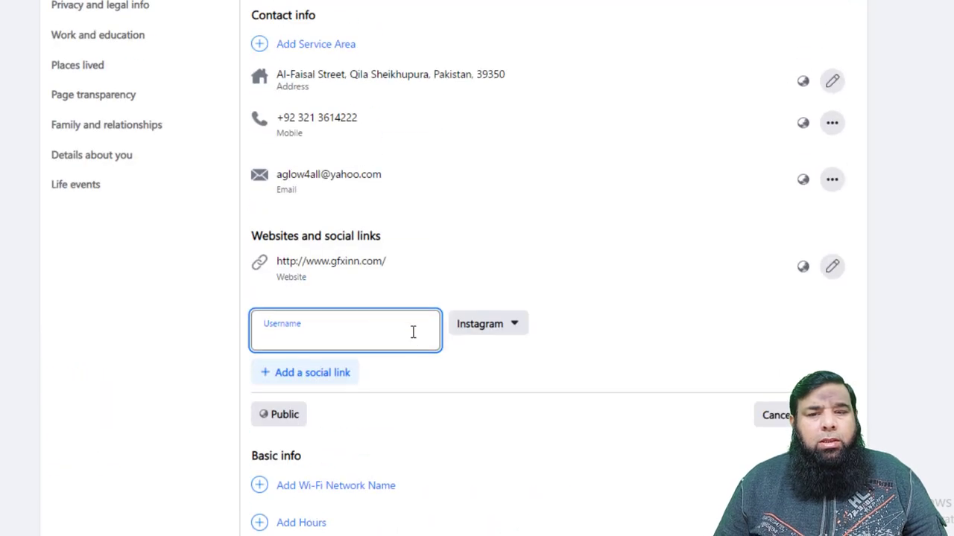
{"action": "left_click", "coordinate": [771, 416]}
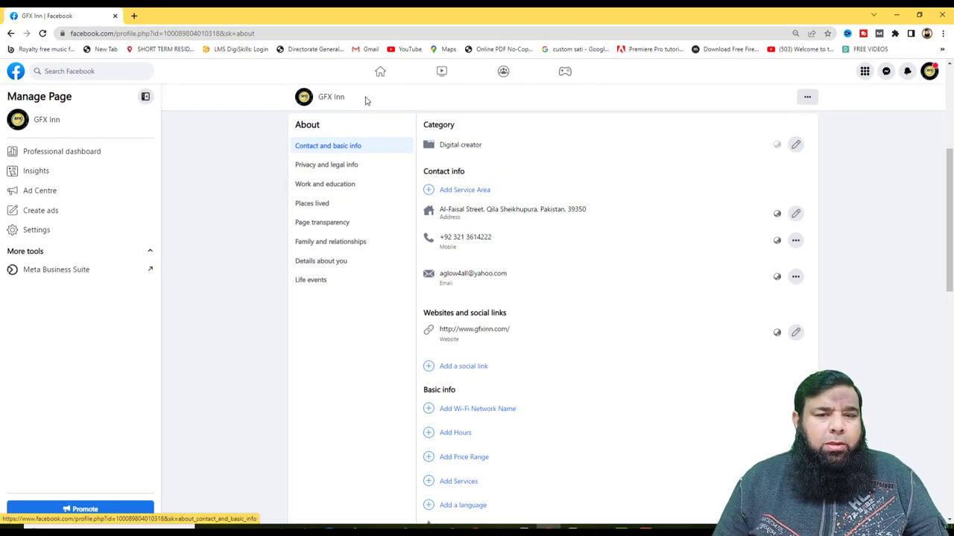
{"action": "left_click", "coordinate": [380, 72]}
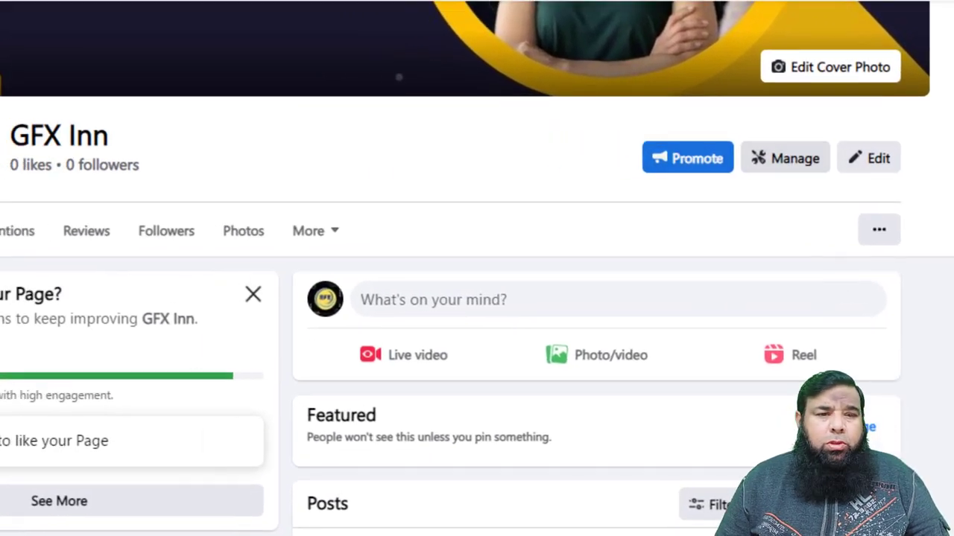
Open the Manage Page sidebar and go to the GFX Inn Professional dashboard
{"action": "left_click", "coordinate": [704, 160]}
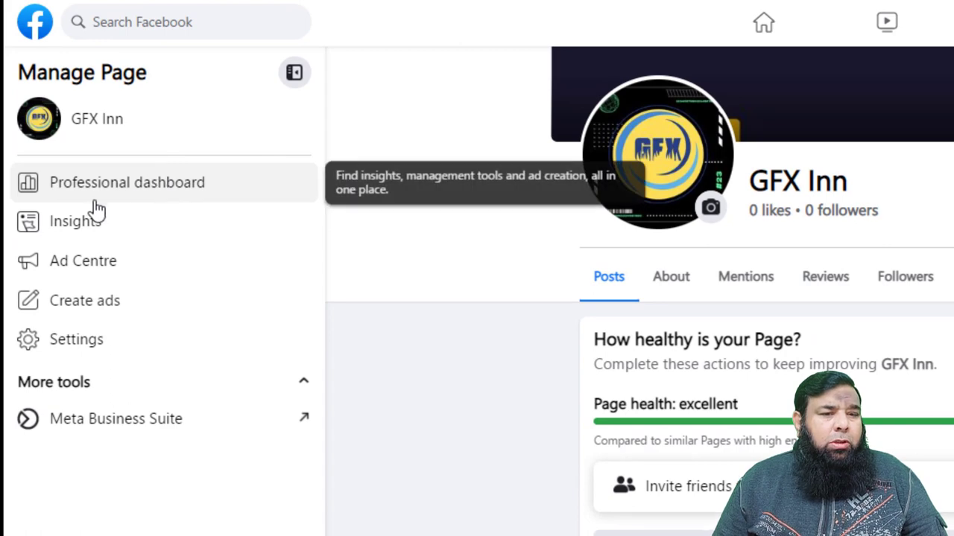
{"action": "left_click", "coordinate": [170, 196]}
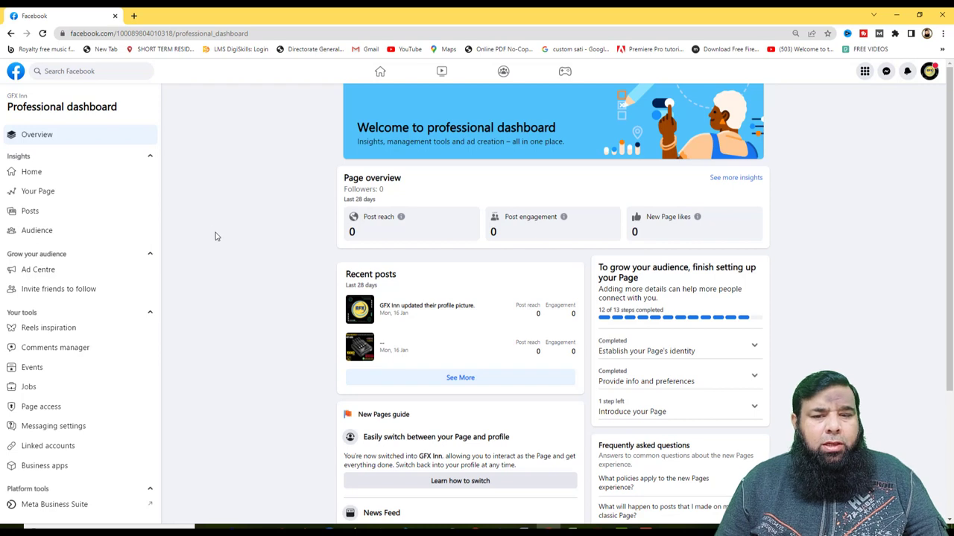
Review dashboard setup progress, with Introduce your Page the one step left, then open Page access
{"action": "scroll", "coordinate": [628, 342], "scroll_direction": "down", "scroll_amount": 2}
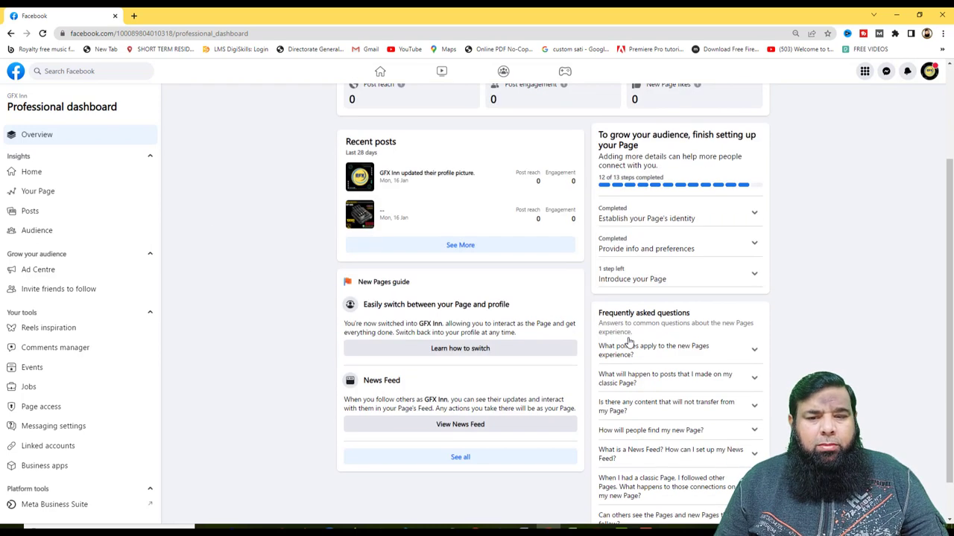
{"action": "scroll", "coordinate": [628, 341], "scroll_direction": "down", "scroll_amount": 1}
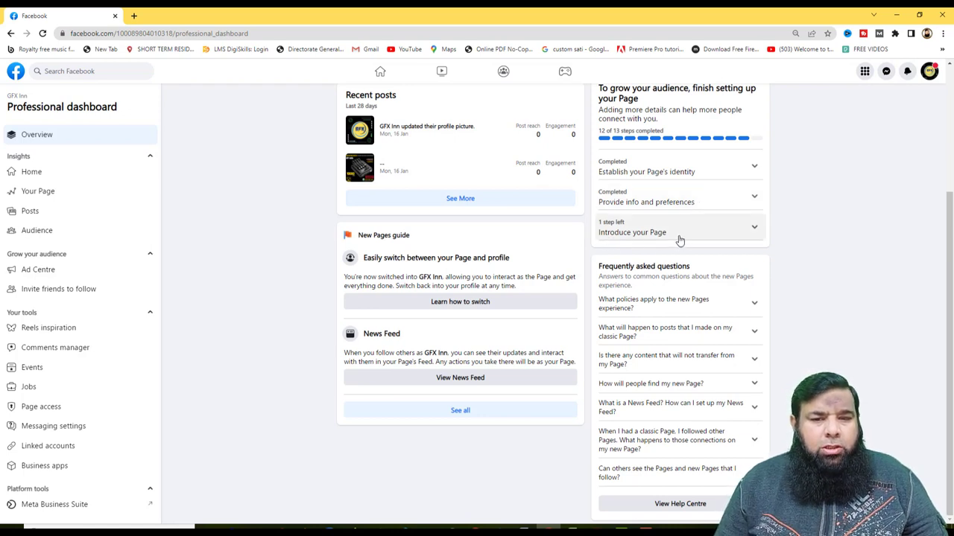
{"action": "scroll", "coordinate": [432, 244], "scroll_direction": "up", "scroll_amount": 3}
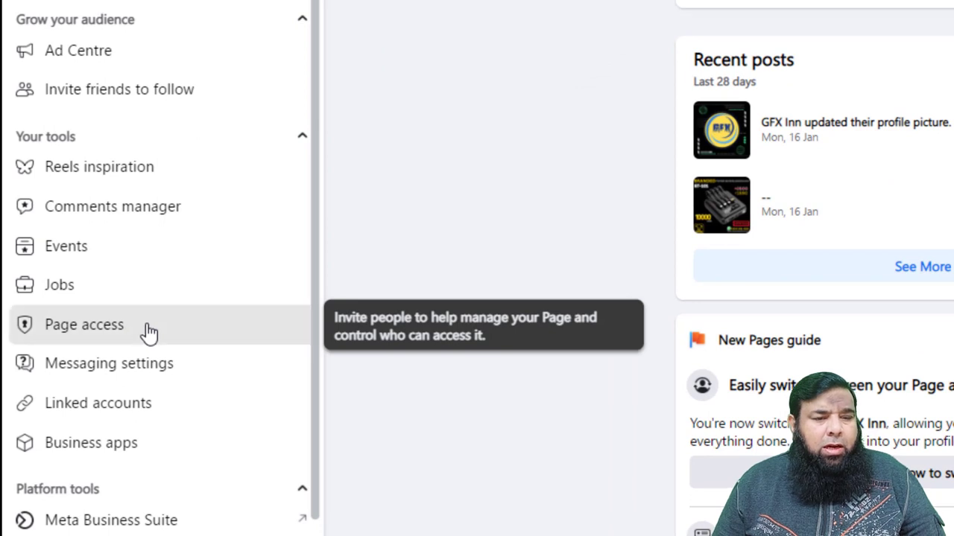
{"action": "left_click", "coordinate": [147, 329]}
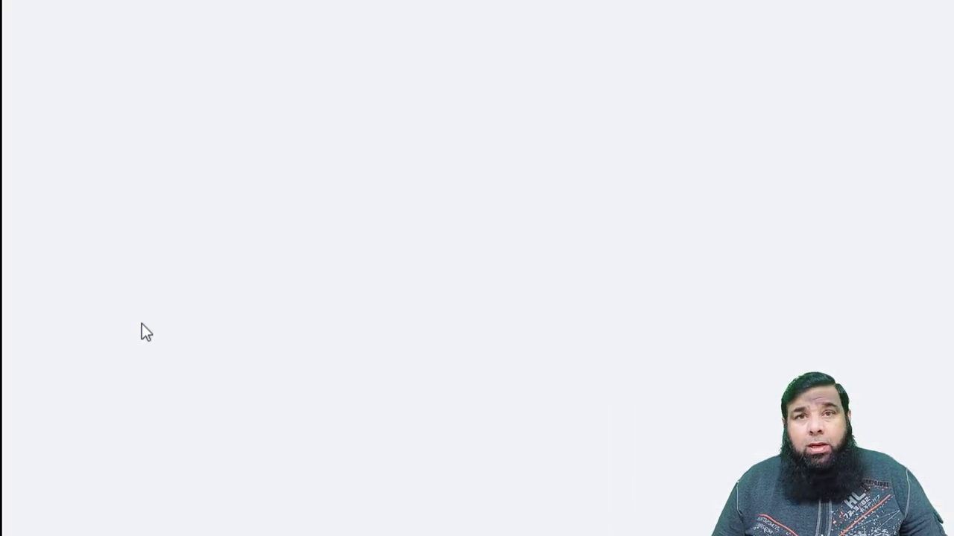